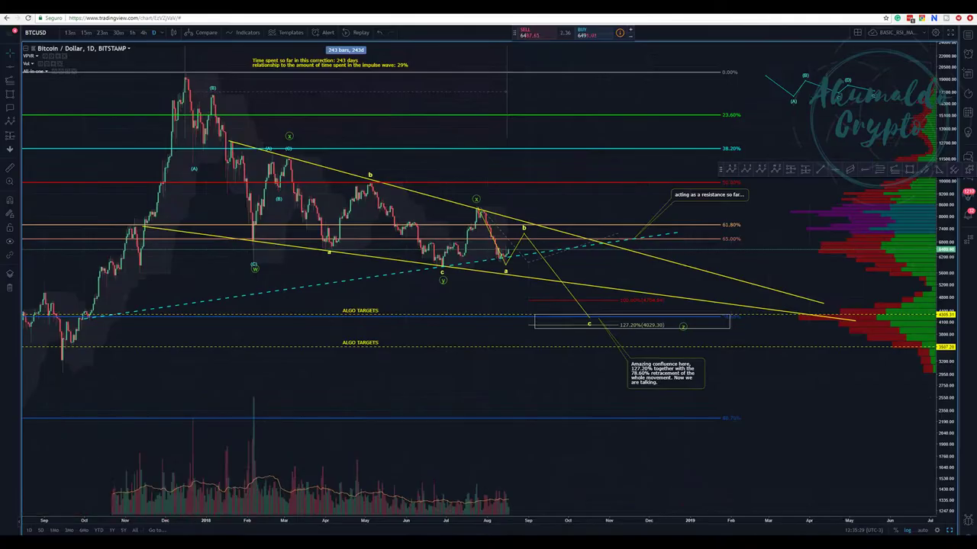
# - Fine-tune the green wave count's y and z points on the daily Bitcoin chart, keeping z inside the white target box
pyautogui.scroll(3, 596, 114)
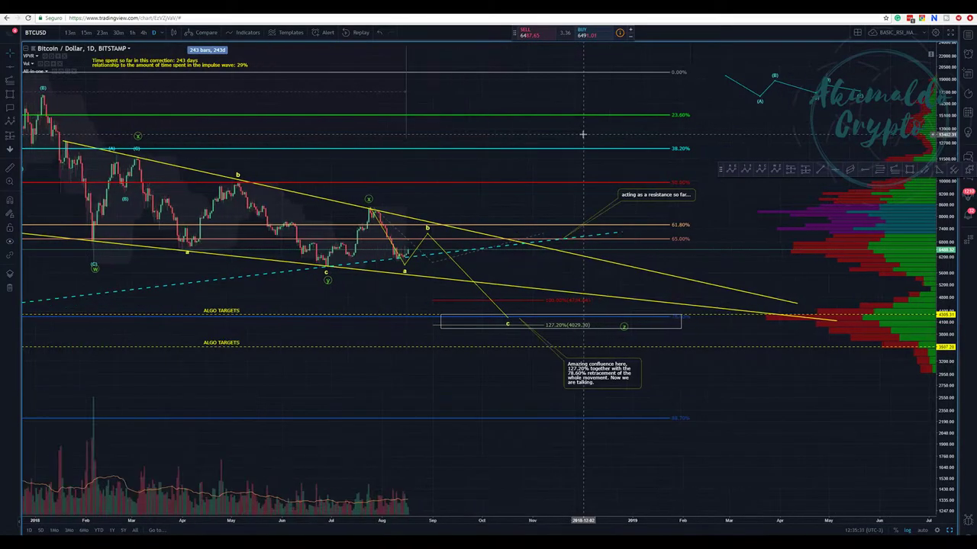
pyautogui.scroll(-4, 603, 115)
pyautogui.moveTo(634, 92); pyautogui.dragTo(595, 96)
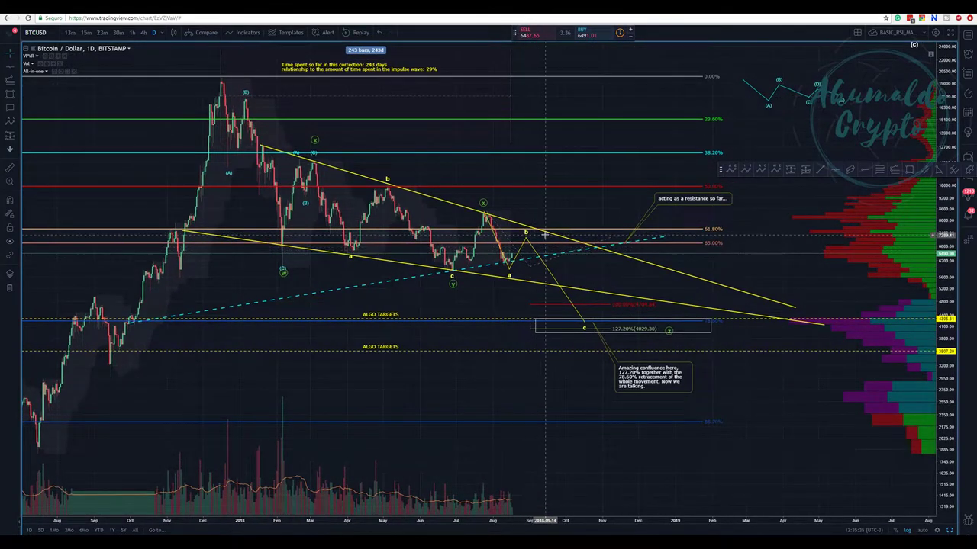
pyautogui.moveTo(590, 204); pyautogui.dragTo(511, 208)
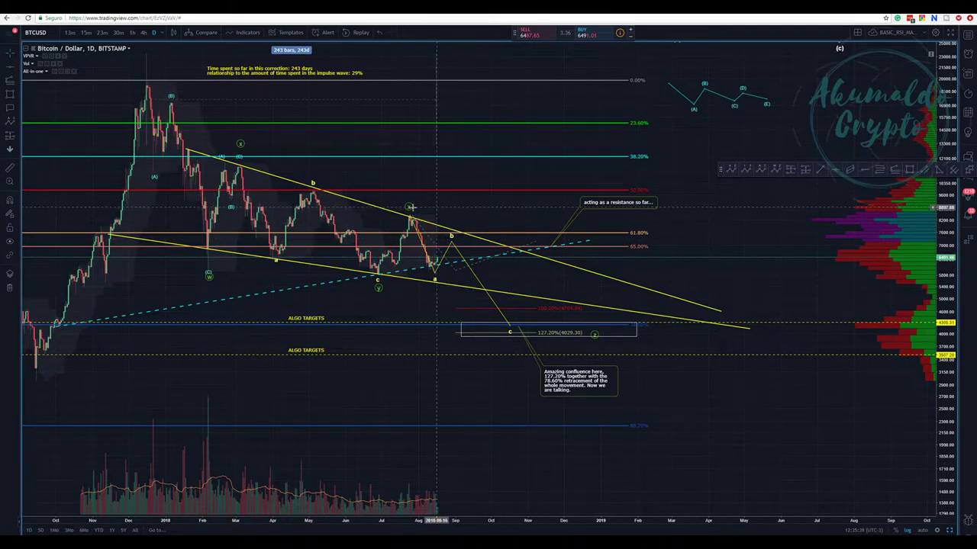
pyautogui.click(594, 334)
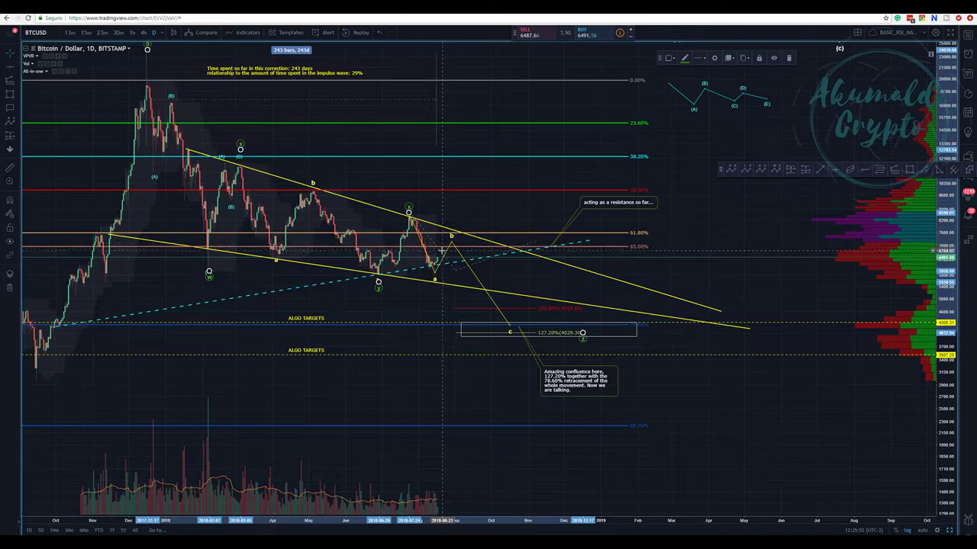
pyautogui.moveTo(378, 286); pyautogui.dragTo(379, 287)
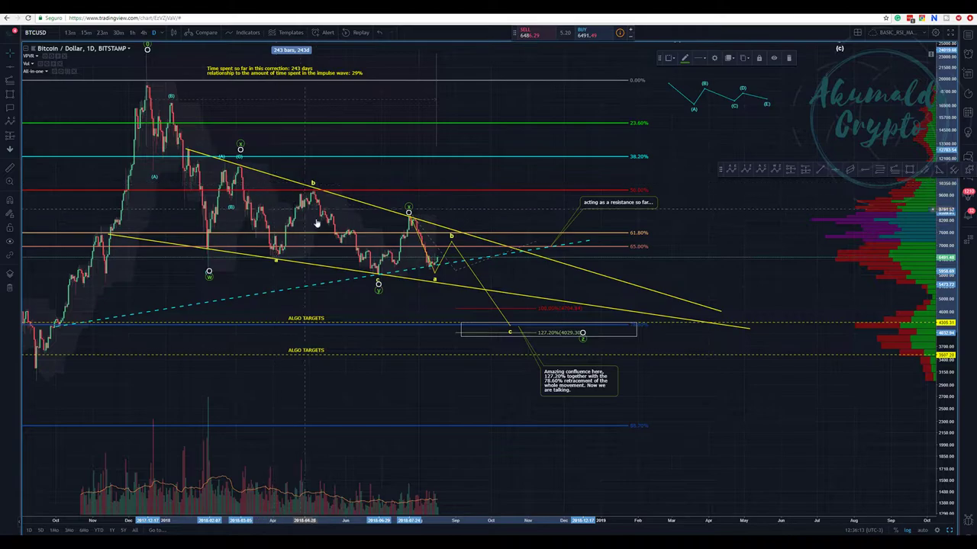
pyautogui.click(591, 333)
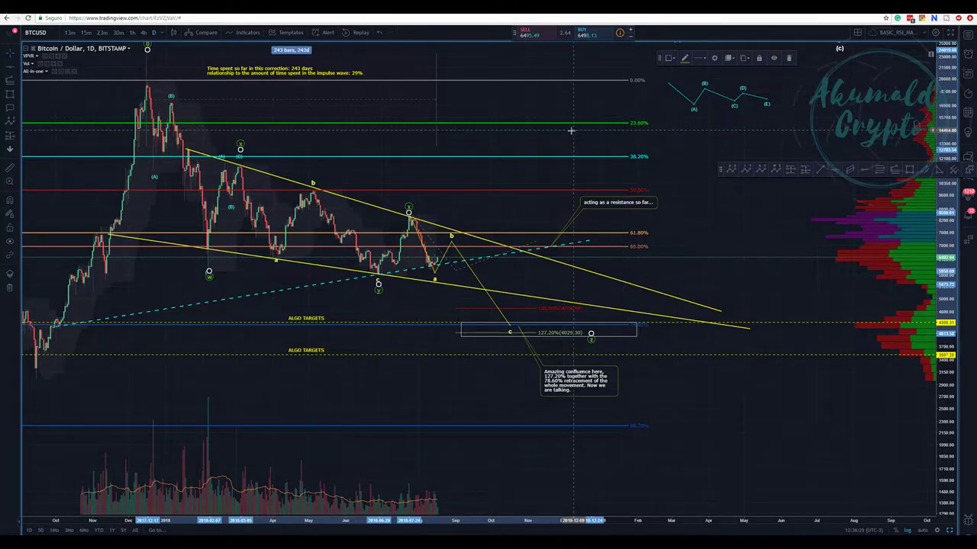
# - Extend the correction's date range measurement to 244 bars and move the yellow time-spent note slightly higher
pyautogui.scroll(-3, 488, 200)
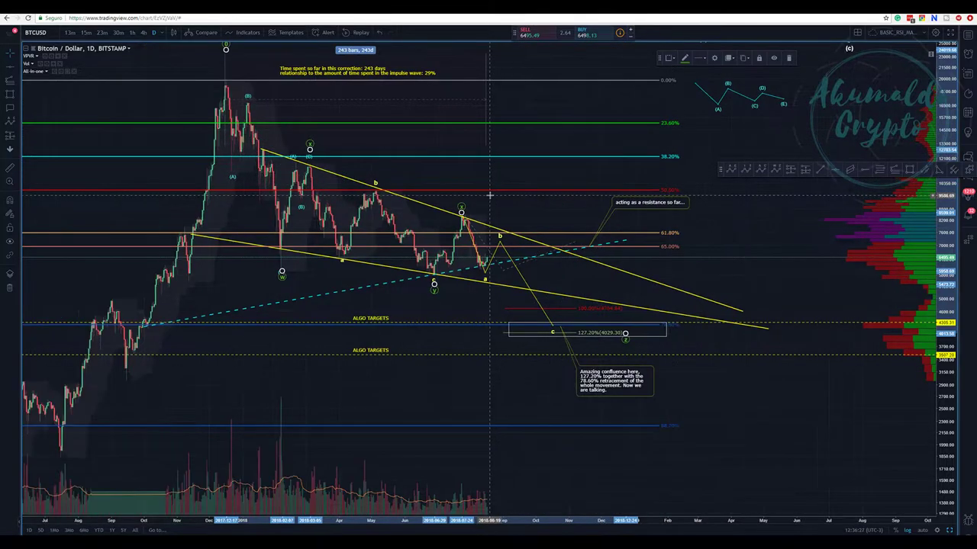
pyautogui.moveTo(459, 209); pyautogui.dragTo(392, 206)
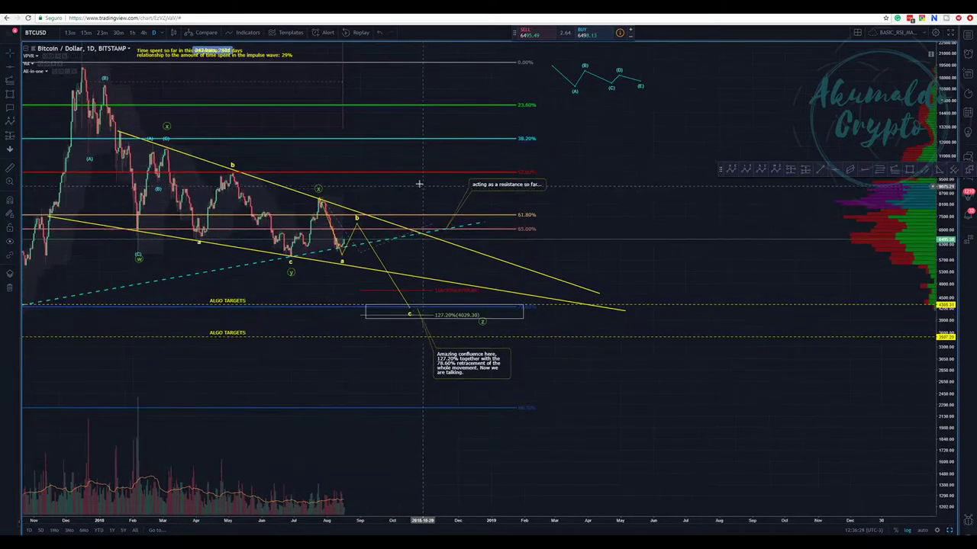
pyautogui.scroll(-2, 351, 204)
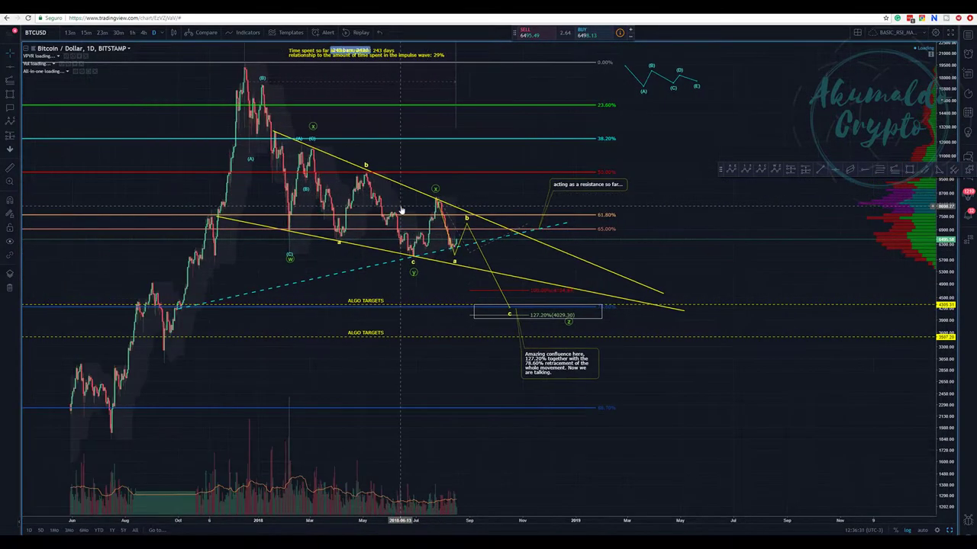
pyautogui.scroll(1, 206, 106)
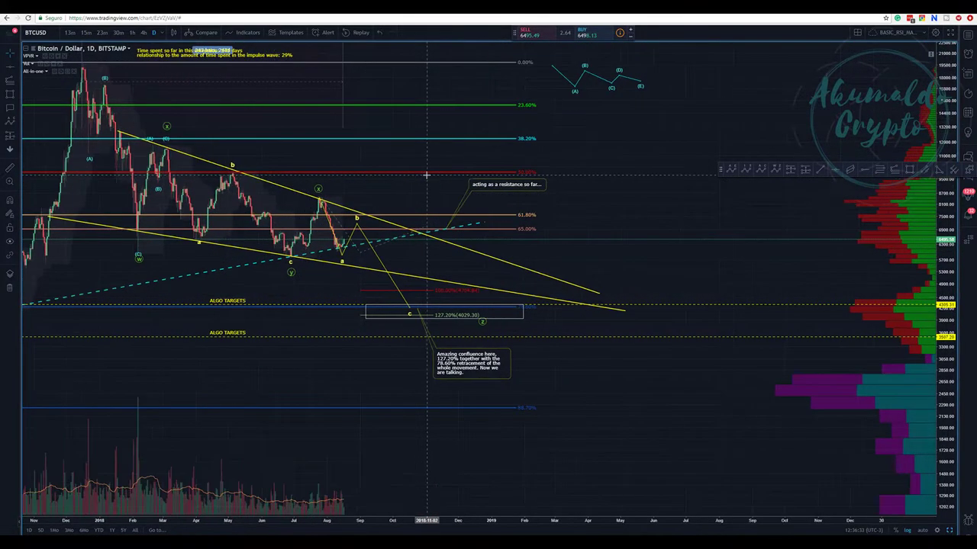
pyautogui.scroll(-1, 206, 87)
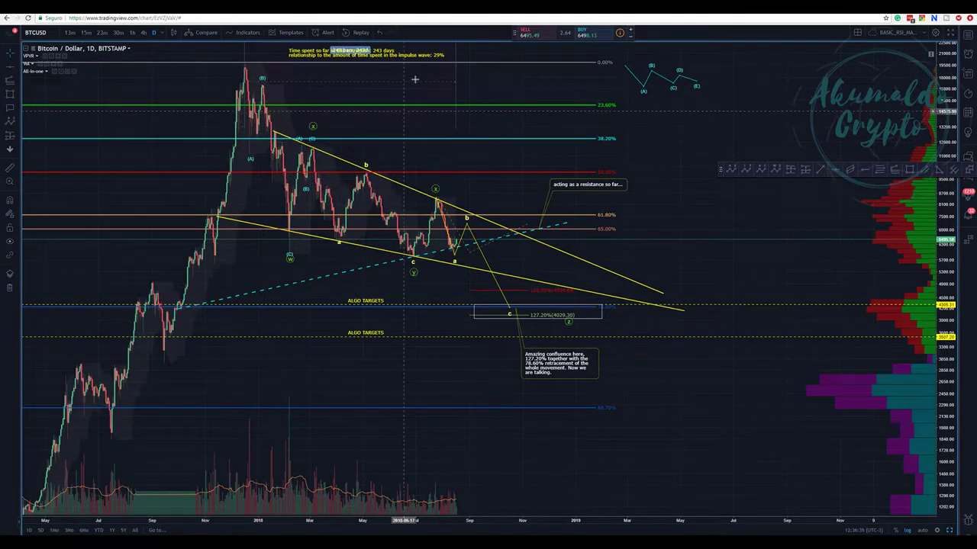
pyautogui.moveTo(512, 85); pyautogui.dragTo(502, 118)
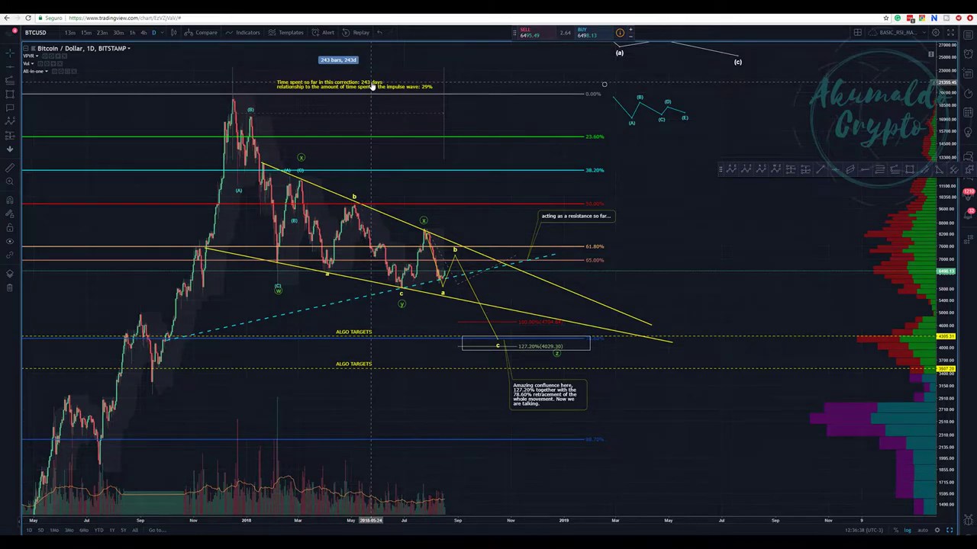
pyautogui.click(444, 69)
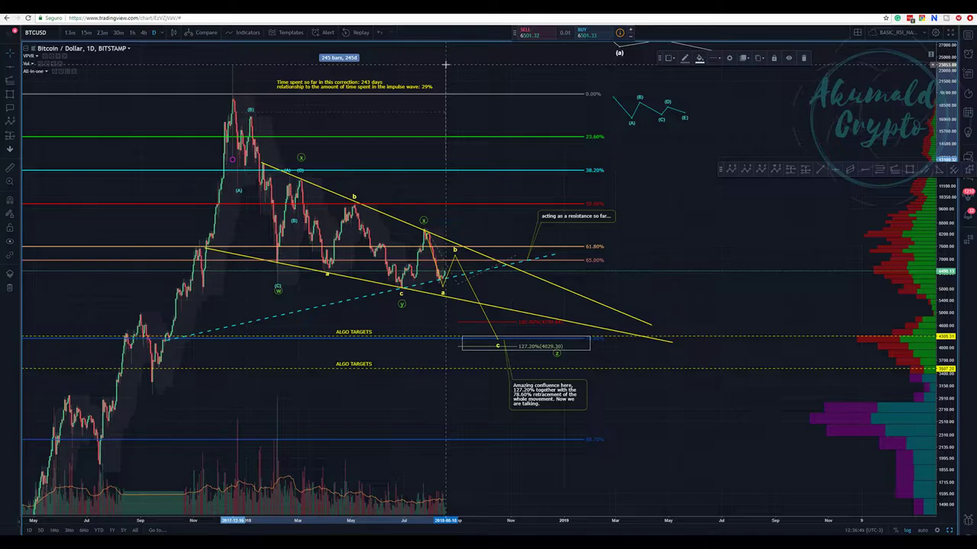
pyautogui.moveTo(446, 65); pyautogui.dragTo(444, 64)
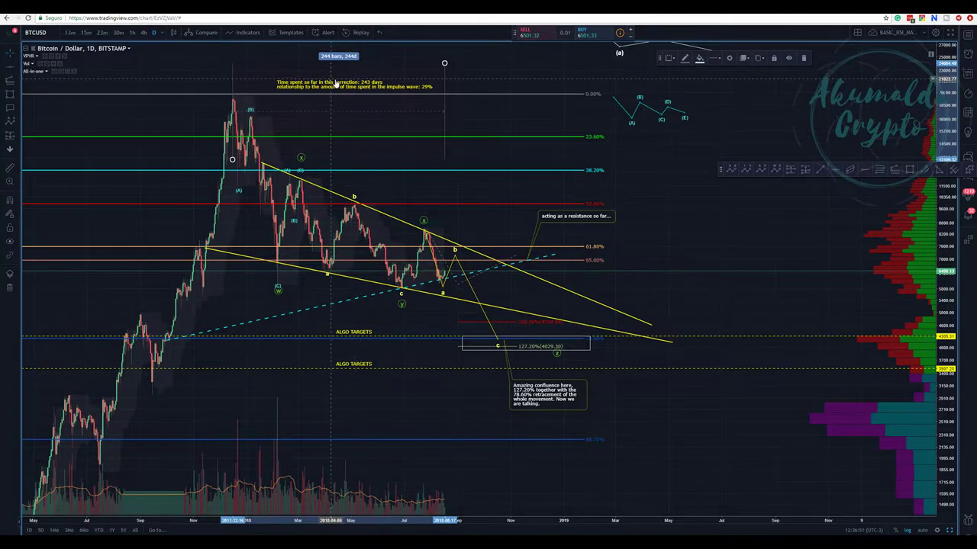
pyautogui.moveTo(338, 86); pyautogui.dragTo(328, 73)
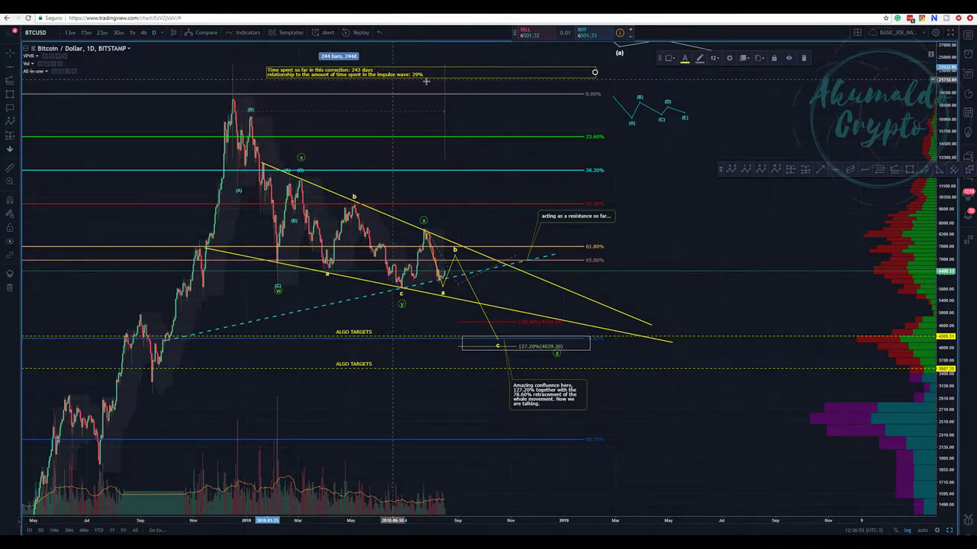
pyautogui.click(502, 90)
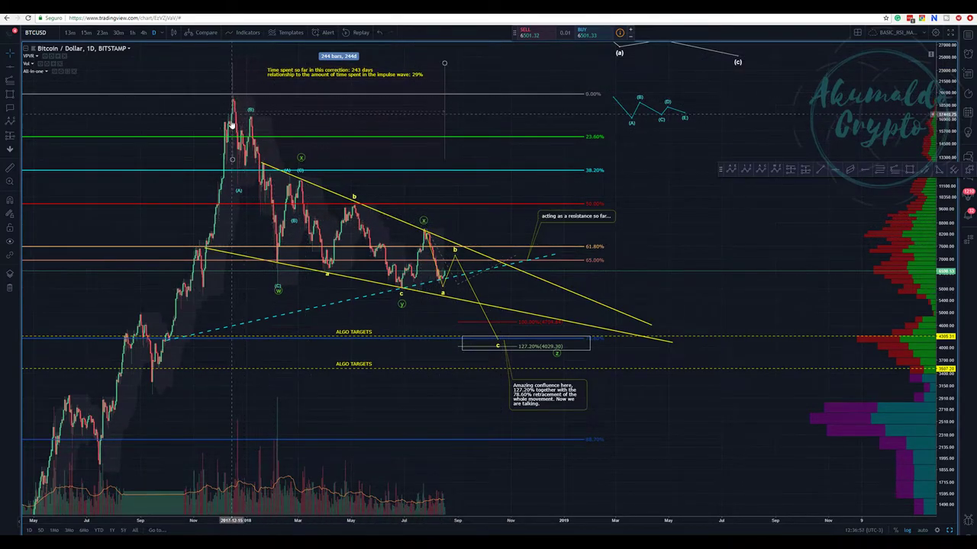
# - Nudge the green count's w and z points and move the projected yellow b point to about 7114
pyautogui.click(279, 288)
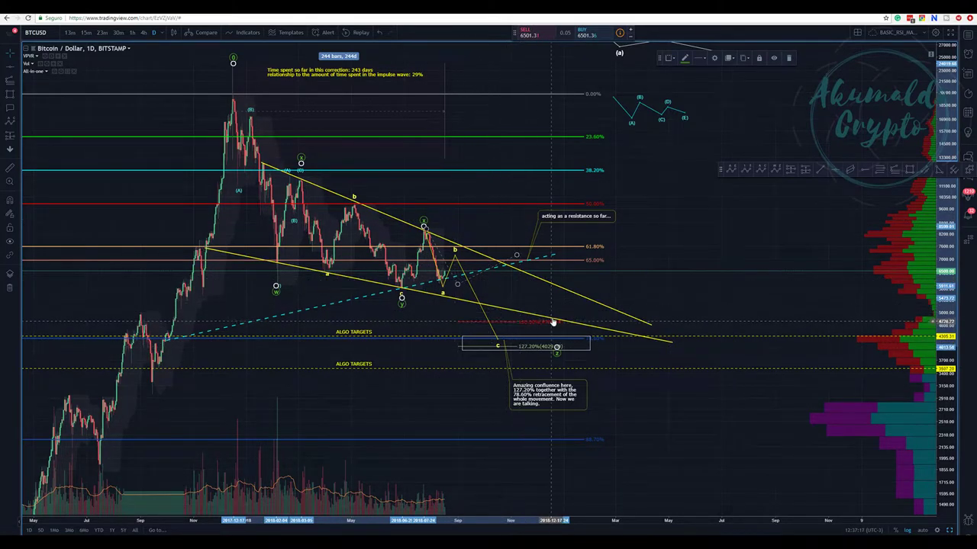
pyautogui.click(558, 351)
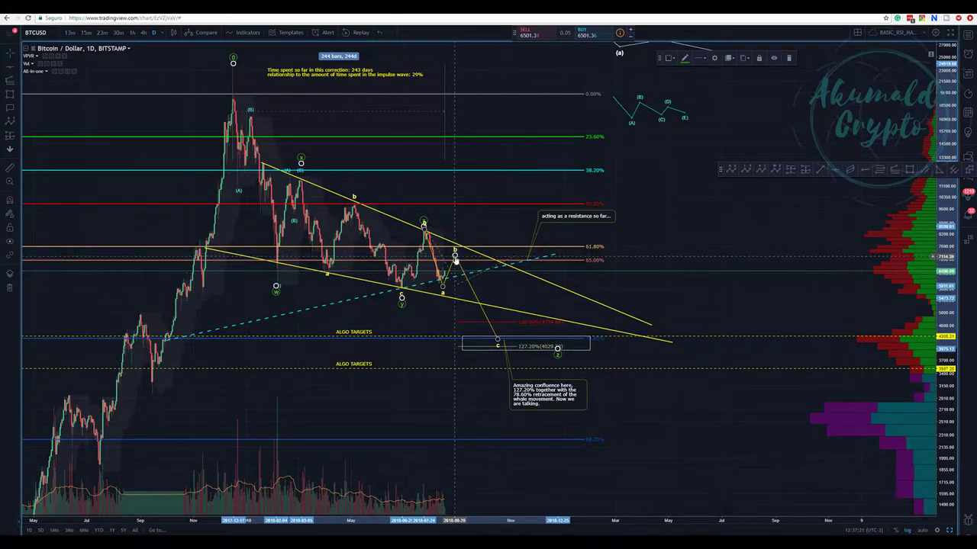
pyautogui.moveTo(454, 258); pyautogui.dragTo(458, 254)
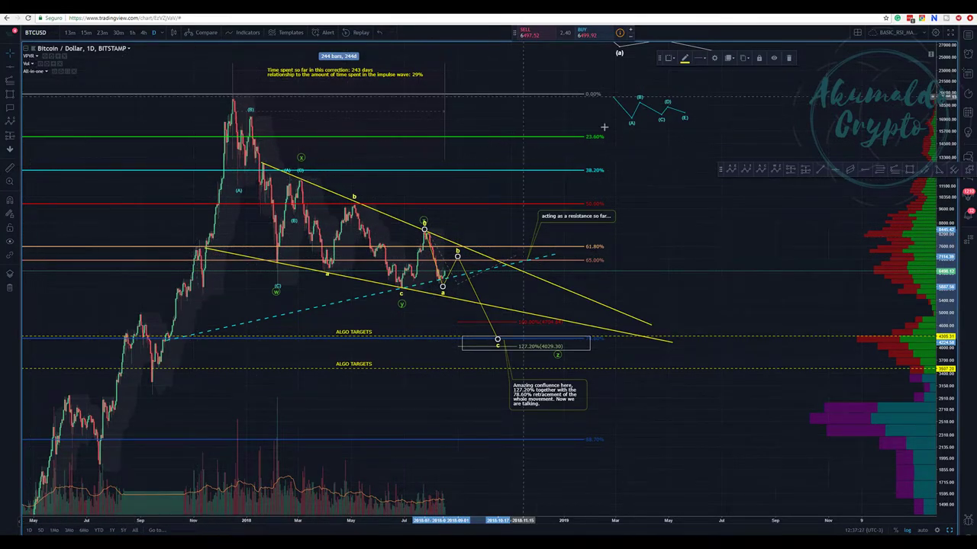
# - Draw a Fibonacci retracement covering the drop from the latest green x high to the yellow a low
pyautogui.click(879, 171)
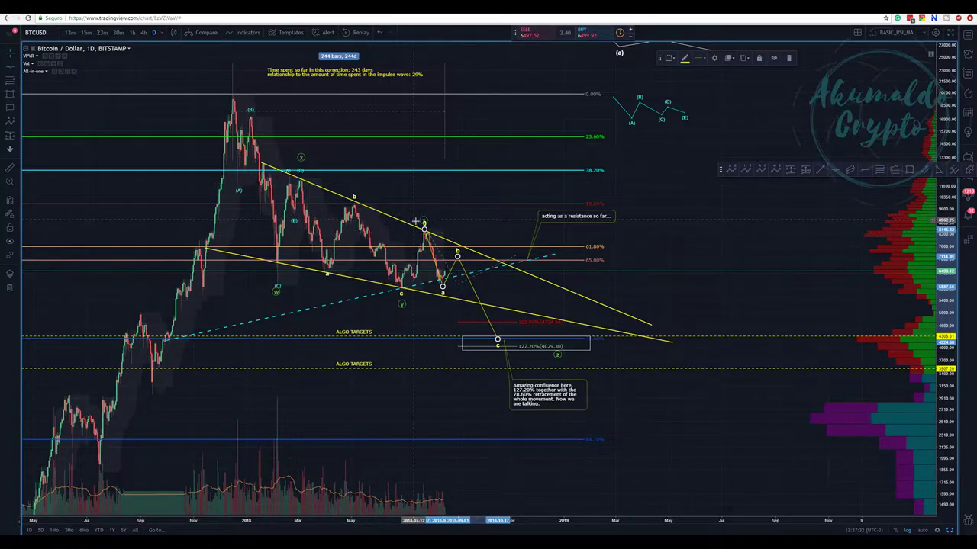
pyautogui.press('Escape')
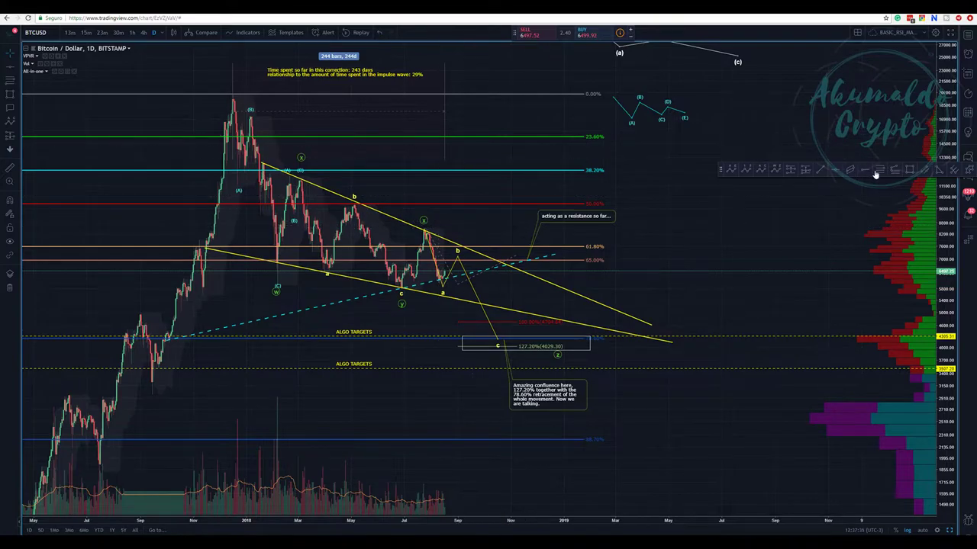
pyautogui.click(436, 228)
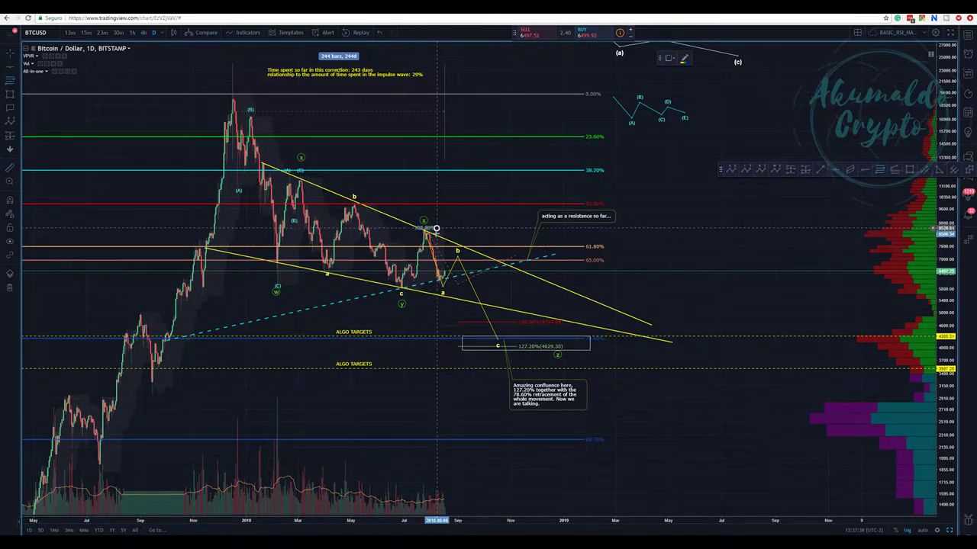
pyautogui.click(483, 285)
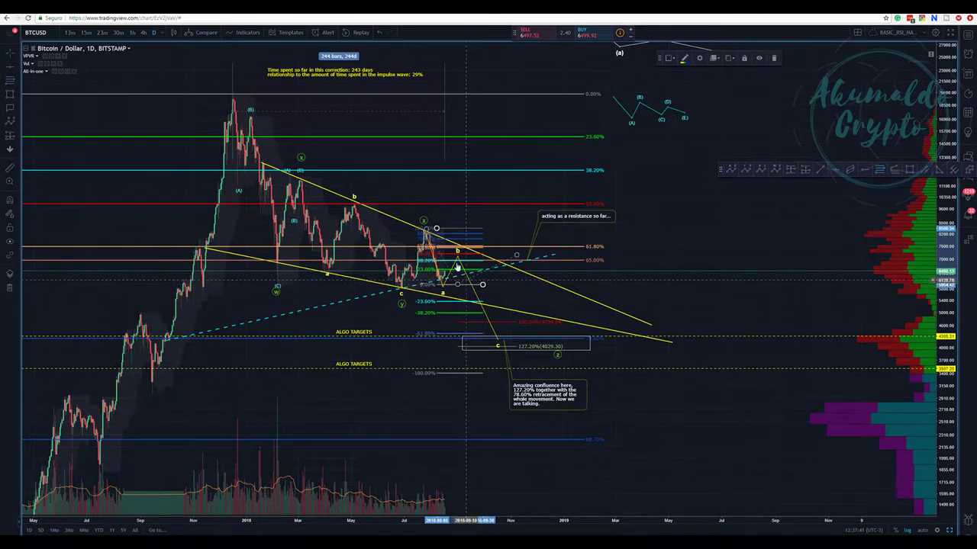
# - Raise the projected yellow b point slightly and remove the Fibonacci retracement over the latest drop
pyautogui.click(458, 254)
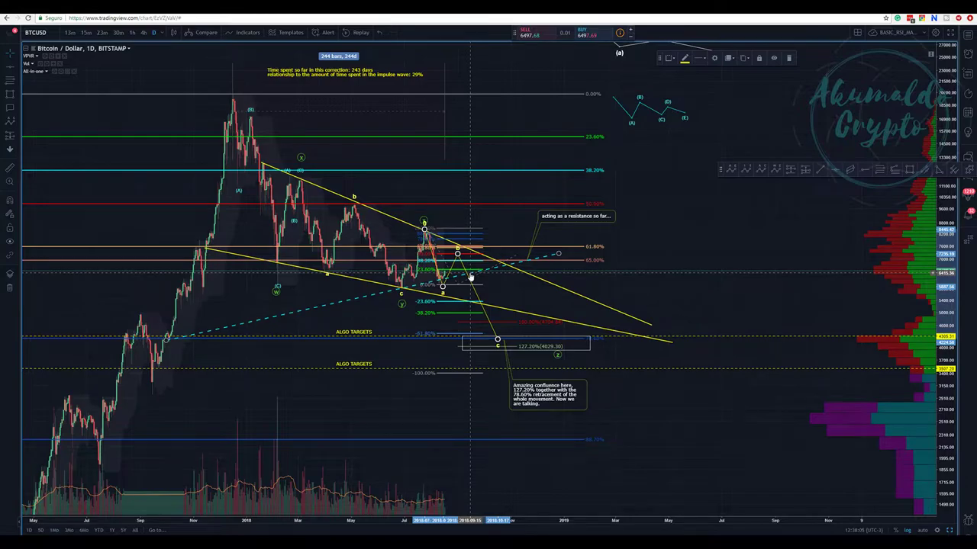
pyautogui.click(480, 302)
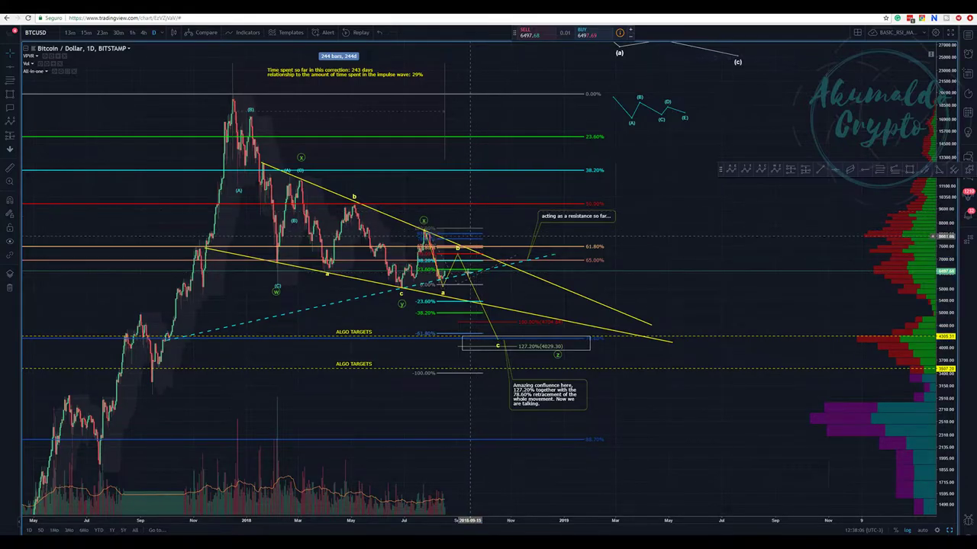
pyautogui.rightClick(469, 288)
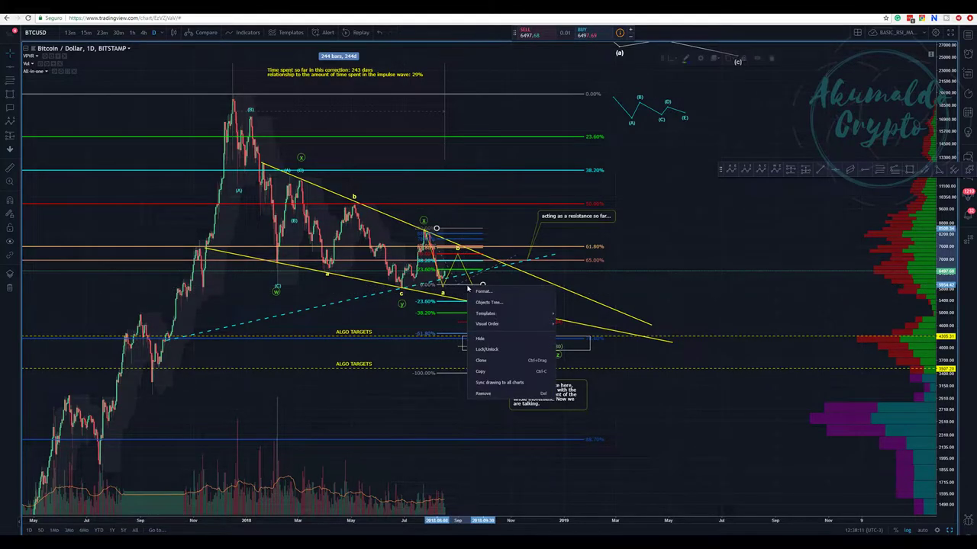
pyautogui.click(510, 394)
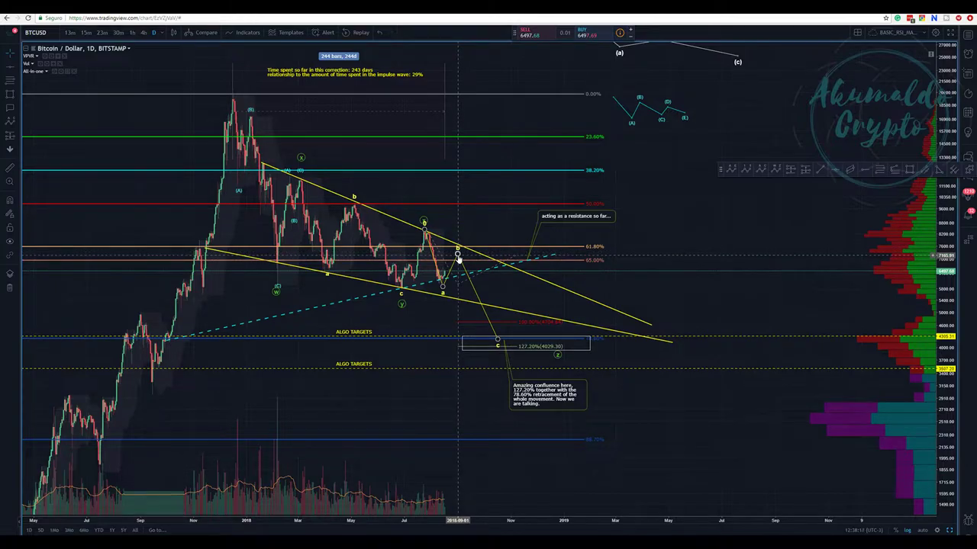
pyautogui.moveTo(457, 258); pyautogui.dragTo(456, 250)
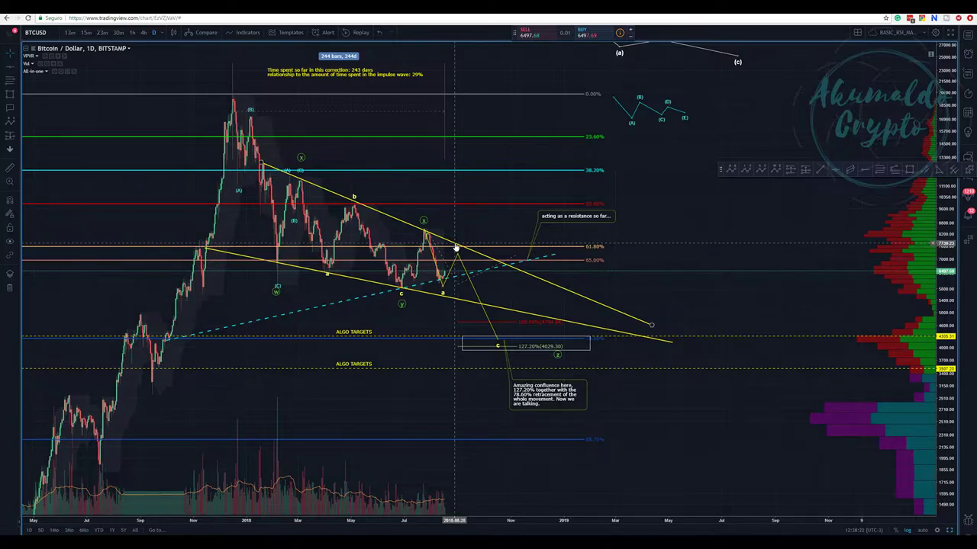
# - Try the cyan ABCDE triangle over the projection from the latest green x, and set the yellow b point to about 7150
pyautogui.moveTo(637, 109)
pyautogui.mouseDown()
pyautogui.moveTo(541, 159)
pyautogui.moveTo(448, 258)
pyautogui.mouseUp()
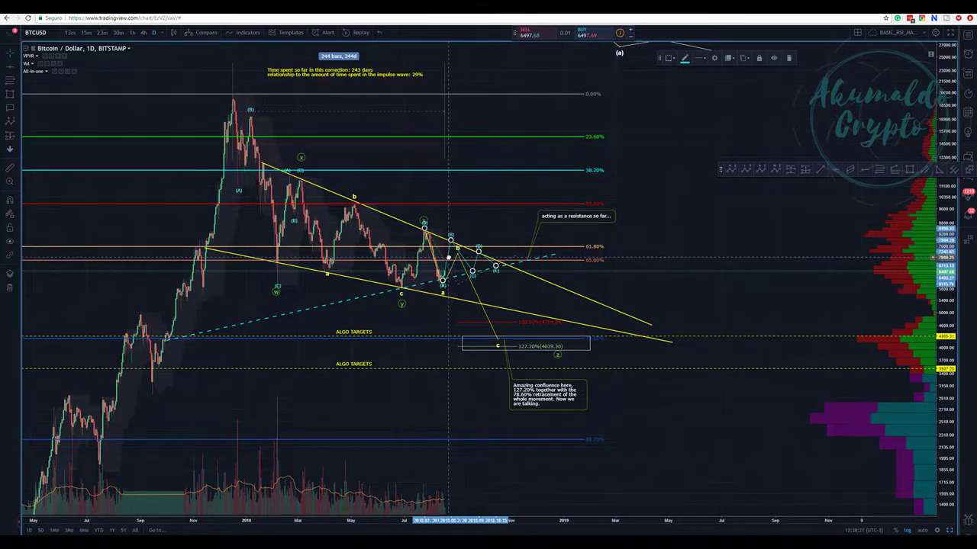
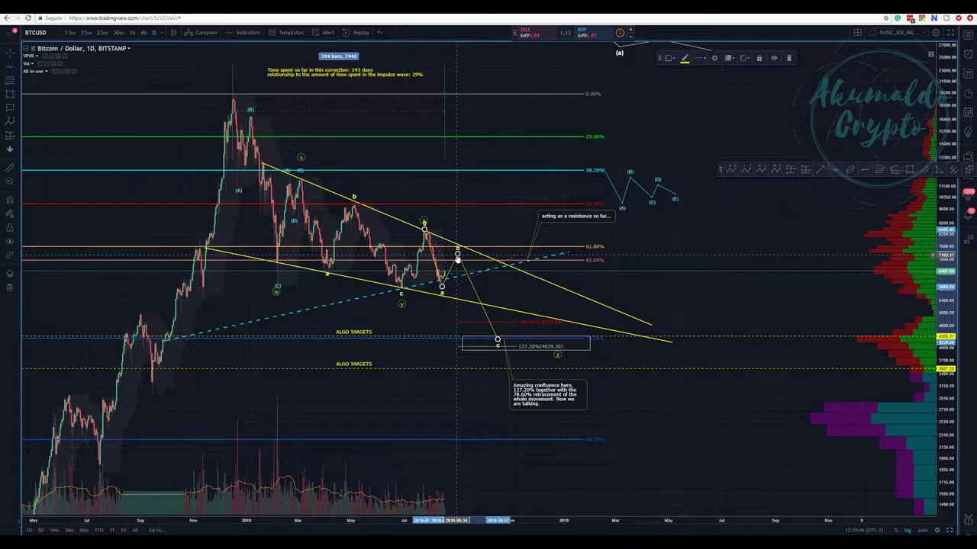
pyautogui.moveTo(456, 256); pyautogui.dragTo(454, 258)
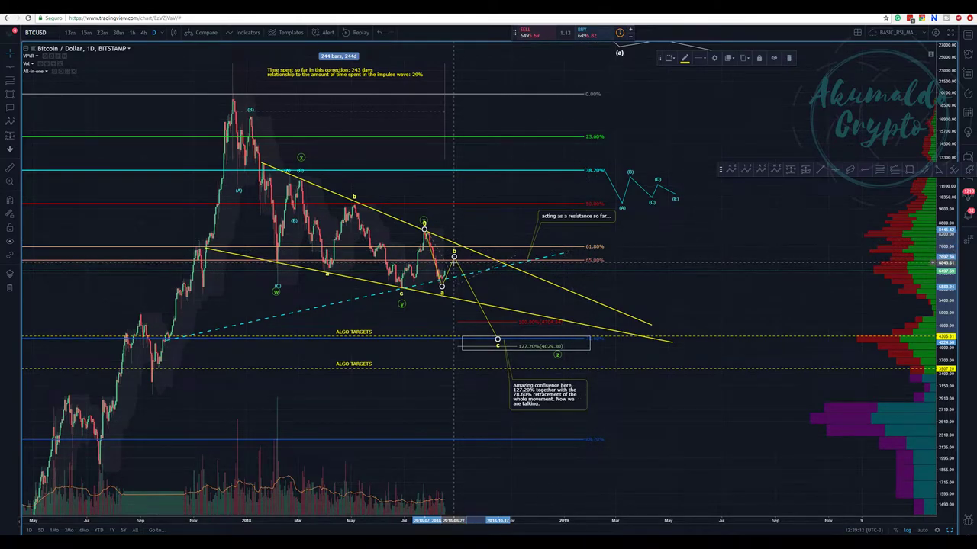
pyautogui.moveTo(454, 255); pyautogui.dragTo(455, 254)
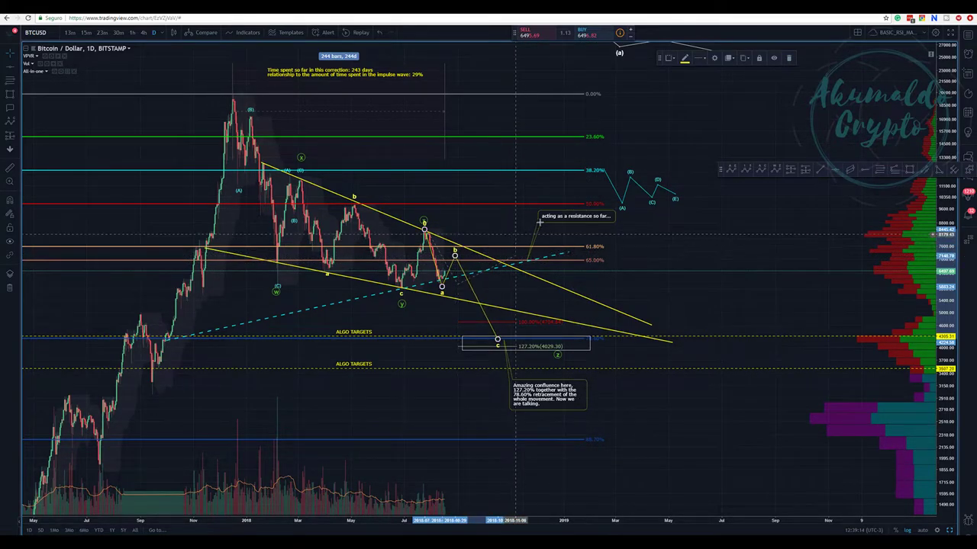
# - Shift the "acting as a resistance so far..." callout slightly and remove the Fibonacci extension carrying the 127.20% level
pyautogui.moveTo(558, 220); pyautogui.dragTo(561, 217)
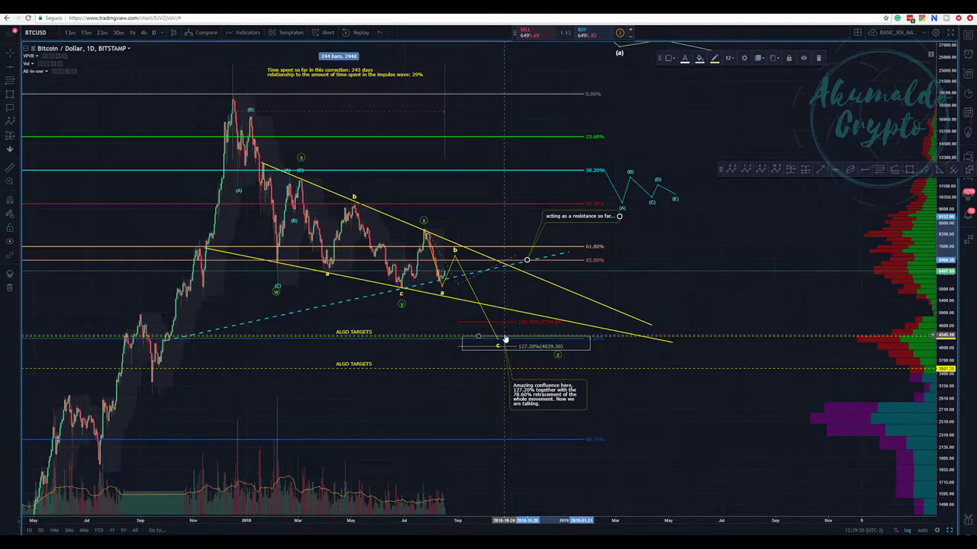
pyautogui.rightClick(441, 260)
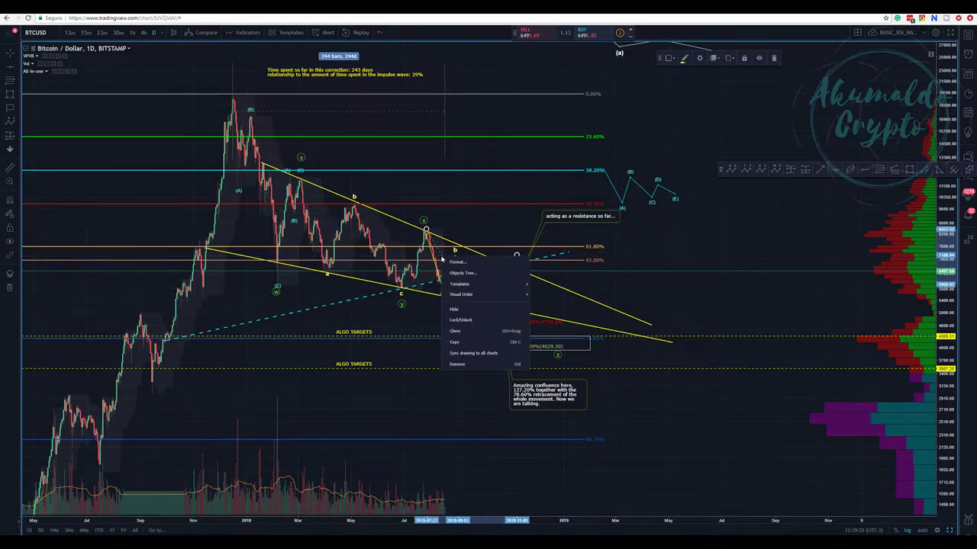
pyautogui.click(458, 364)
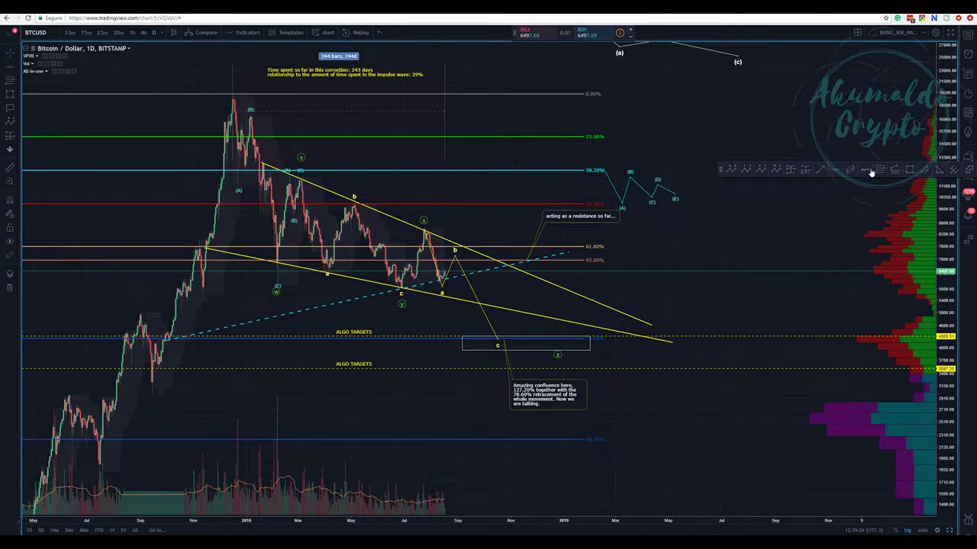
# - Draw a Fibonacci extension using the price levels of the latest green x high, the yellow a low and the projected yellow b
pyautogui.click(895, 171)
pyautogui.click(437, 228)
pyautogui.click(462, 286)
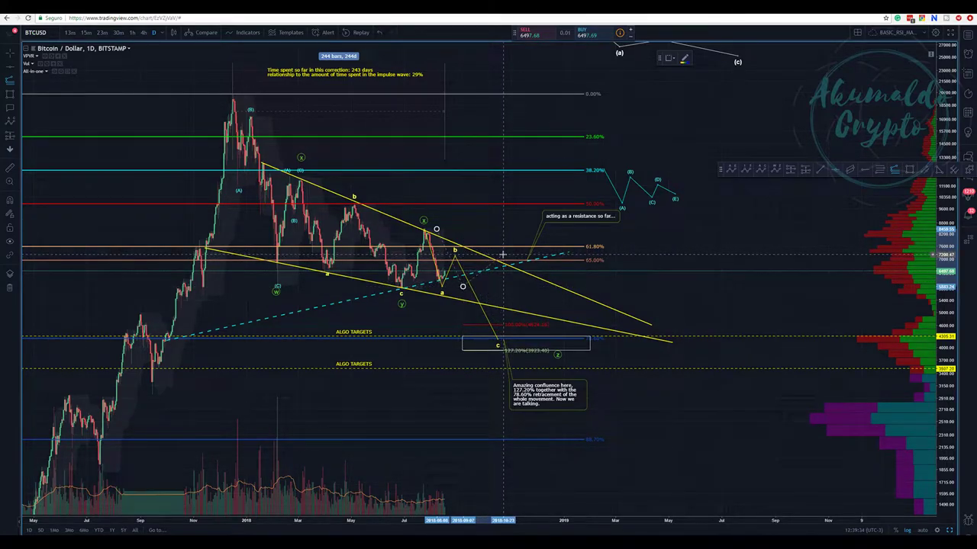
pyautogui.click(502, 254)
# - Shorten the white target box to end in early January 2019, and move the projected yellow c point to 2018-11-24 inside it
pyautogui.click(515, 339)
pyautogui.moveTo(589, 336); pyautogui.dragTo(571, 336)
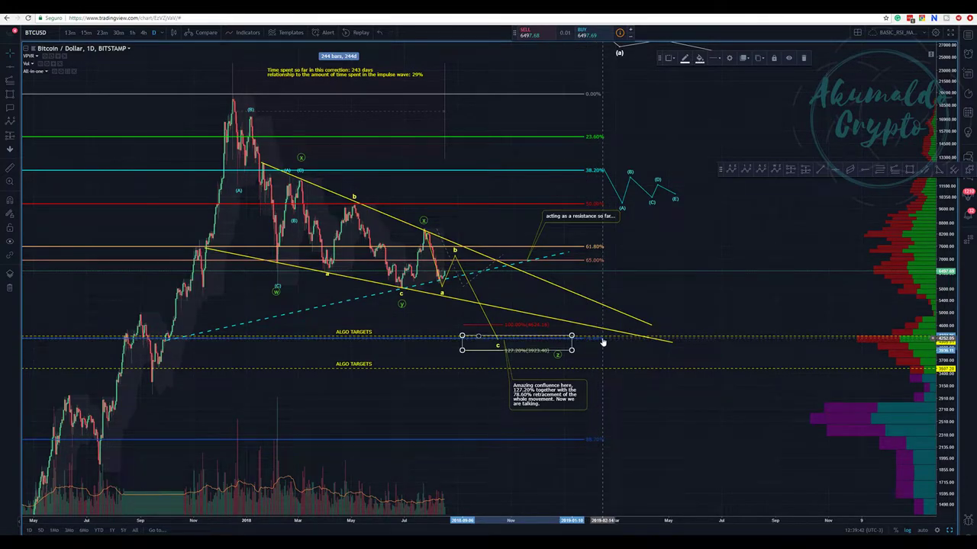
pyautogui.scroll(-2, 602, 341)
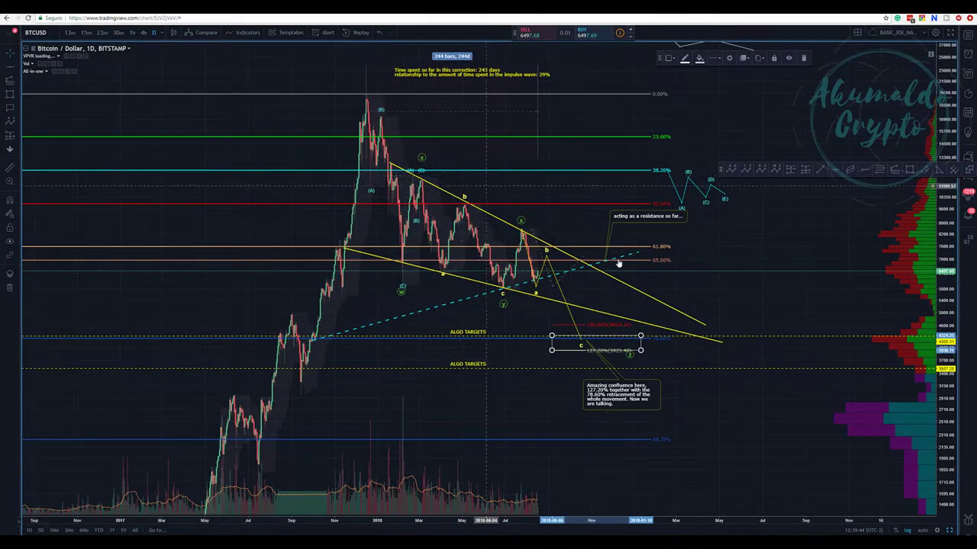
pyautogui.scroll(-2, 704, 264)
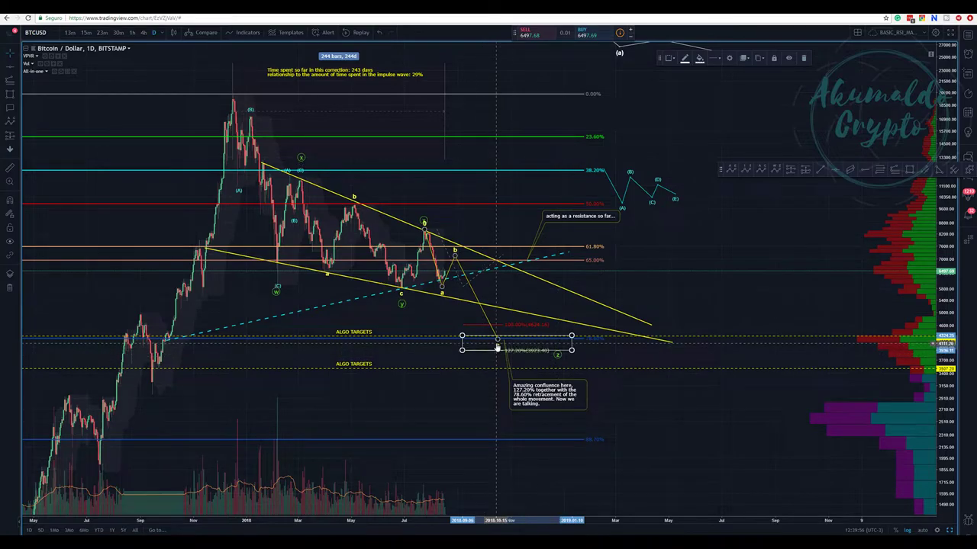
pyautogui.moveTo(498, 345); pyautogui.dragTo(530, 345)
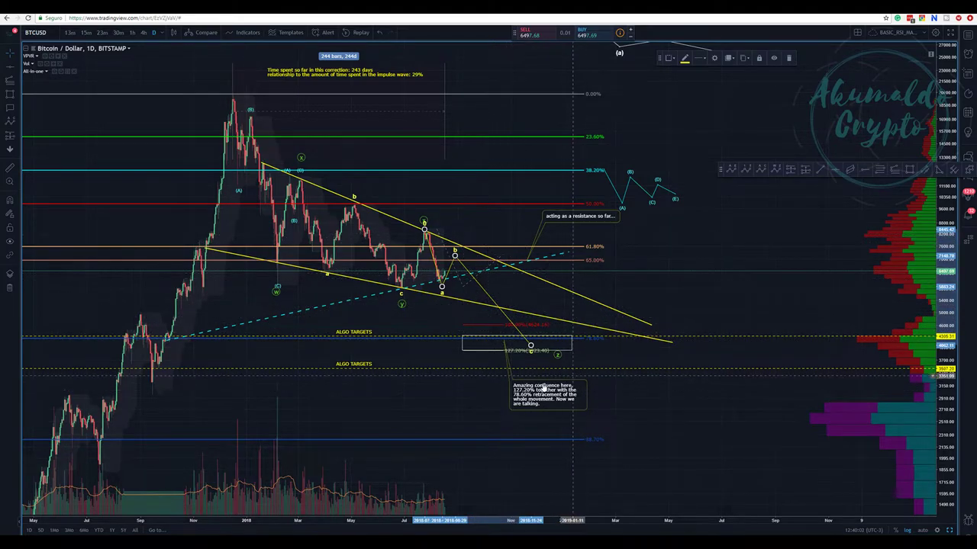
pyautogui.click(882, 175)
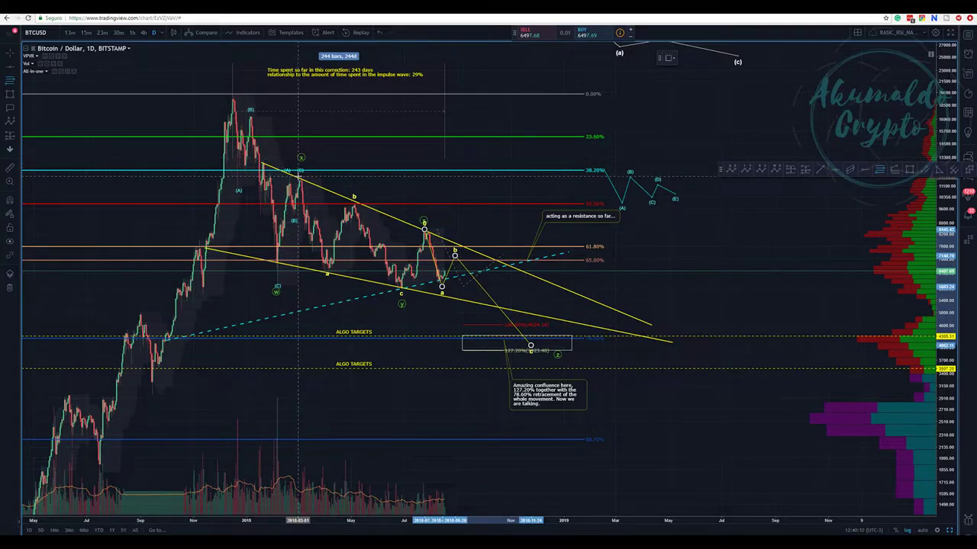
pyautogui.click(297, 175)
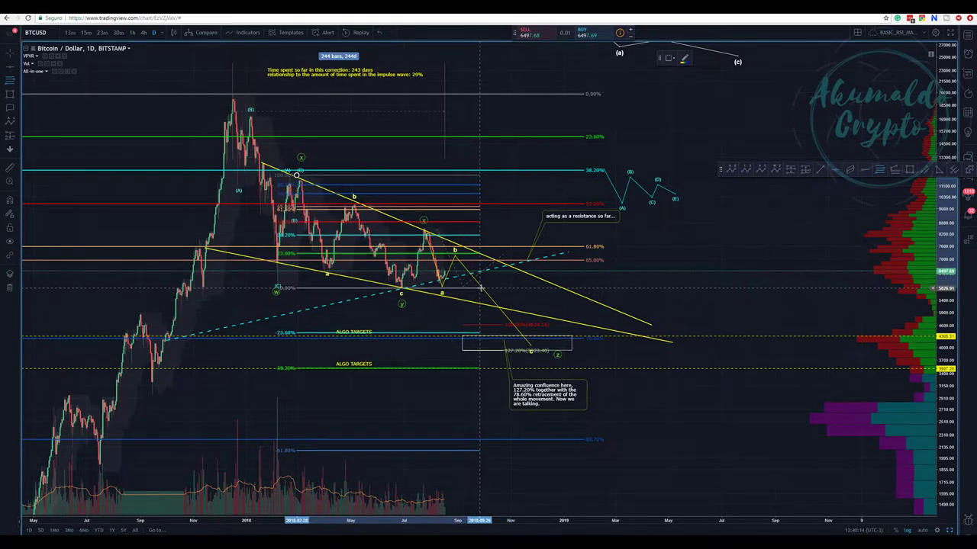
pyautogui.press('Escape')
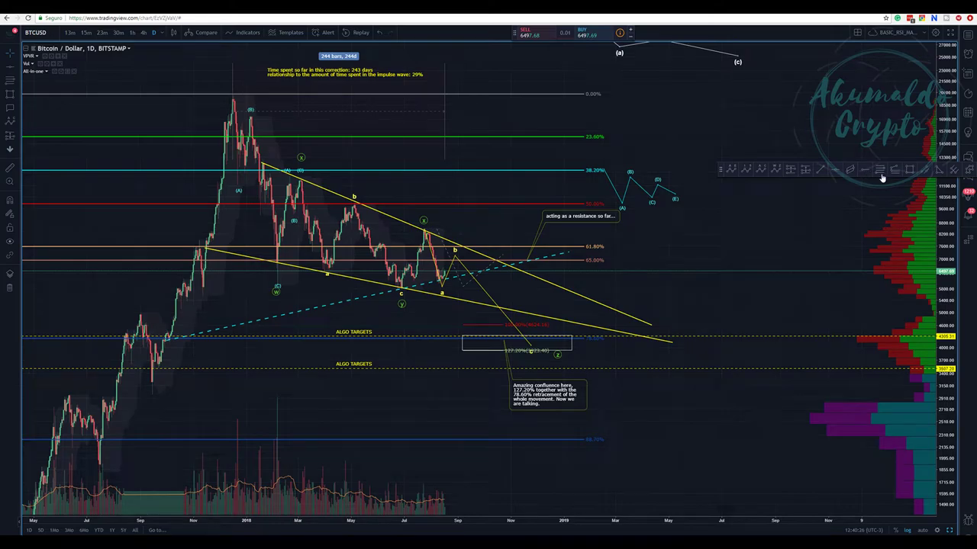
# - Draw a Fibonacci retracement covering the drop from the first green x high to the green y low, extending it into January 2019
pyautogui.click(309, 176)
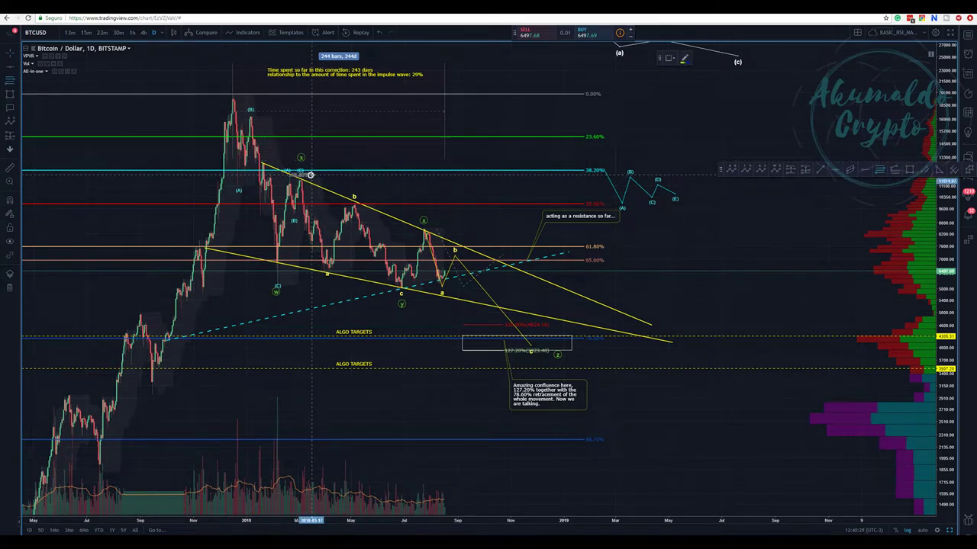
pyautogui.click(584, 288)
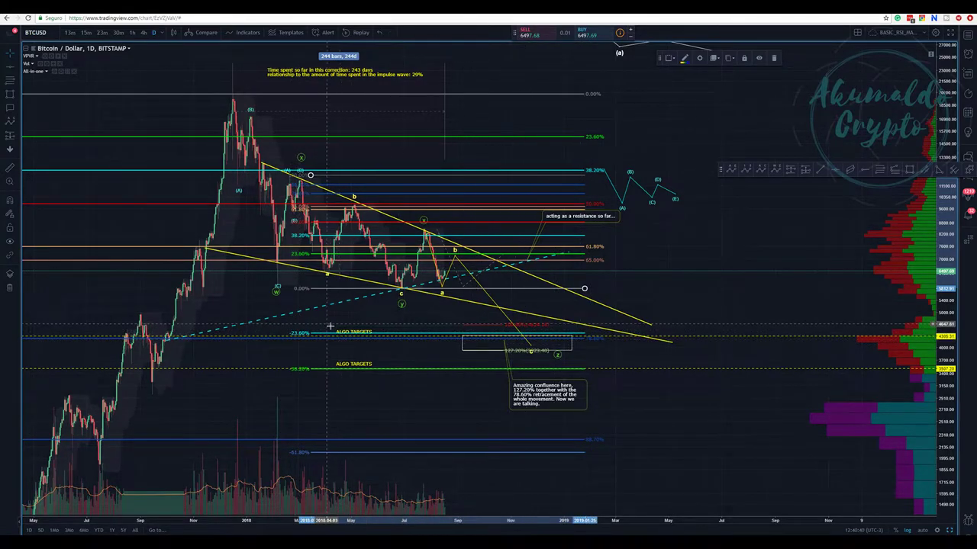
# - Nudge the upper "ALGO TARGETS" label slightly up and to an earlier date, clear of the nearby Fibonacci line
pyautogui.moveTo(357, 332)
pyautogui.mouseDown()
pyautogui.moveTo(387, 327)
pyautogui.moveTo(351, 329)
pyautogui.mouseUp()
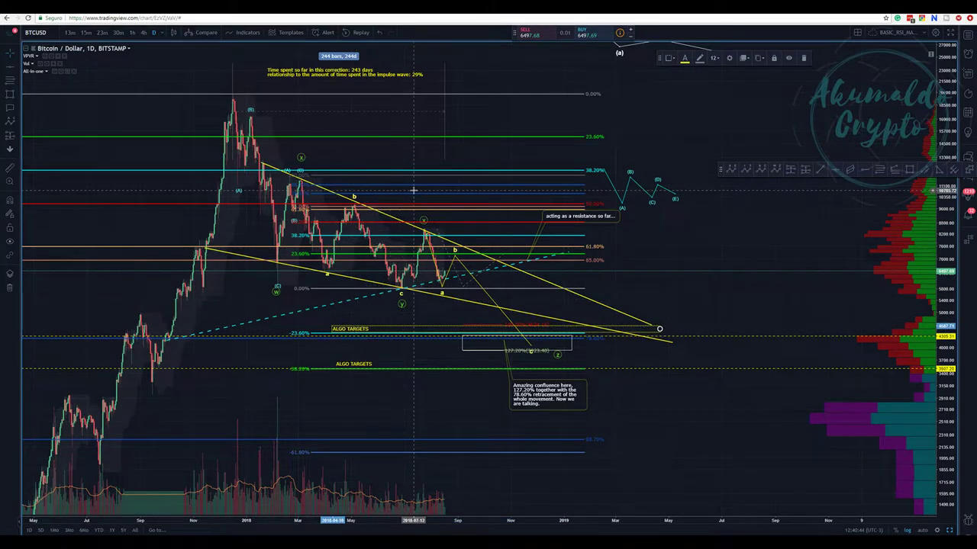
pyautogui.click(573, 207)
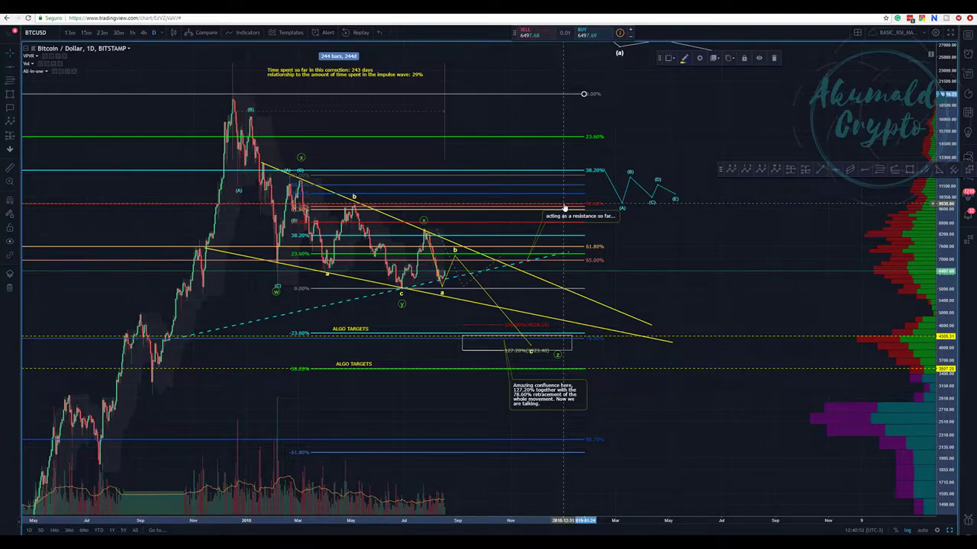
pyautogui.click(542, 338)
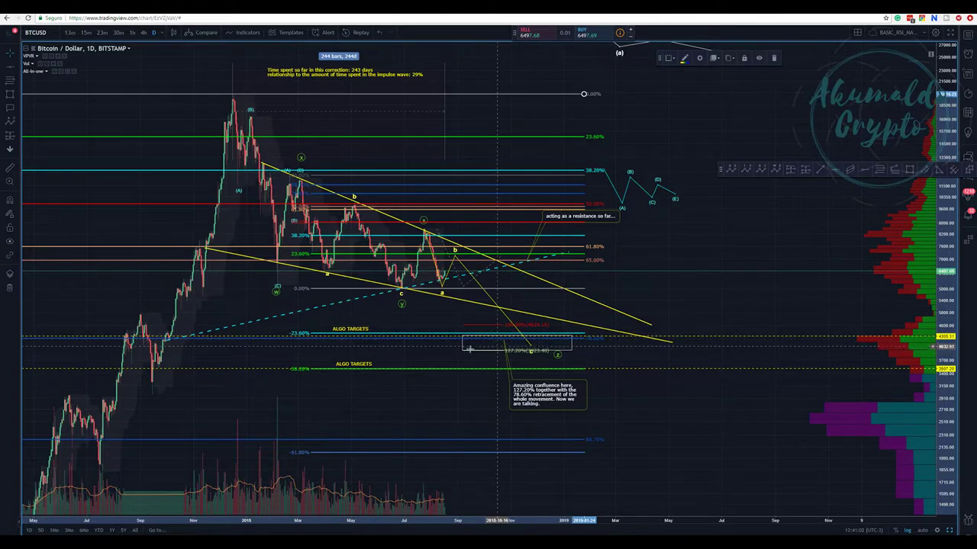
# - Extend the white target box slightly toward earlier dates and move the projected yellow c point to about 4170 in late November 2018
pyautogui.moveTo(461, 352); pyautogui.dragTo(456, 350)
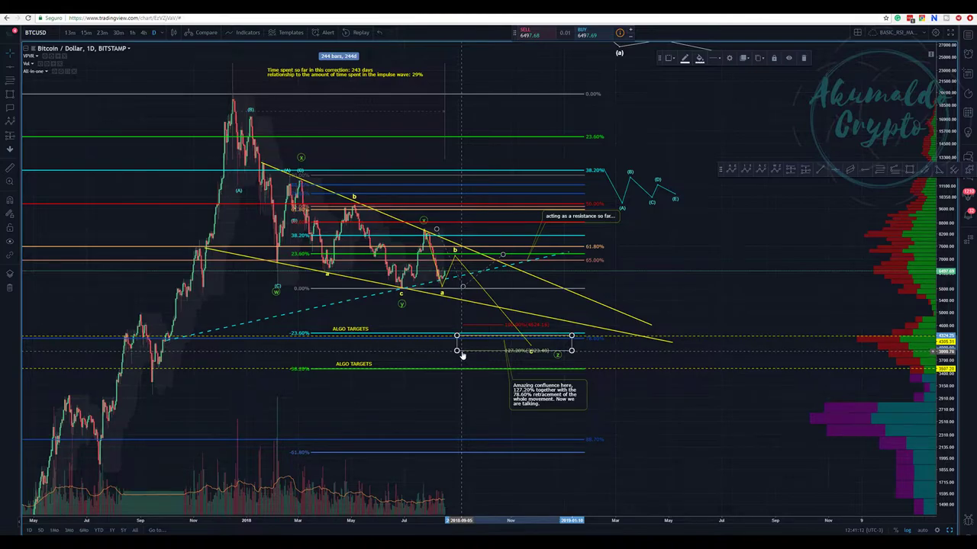
pyautogui.click(534, 341)
pyautogui.moveTo(534, 341); pyautogui.dragTo(535, 344)
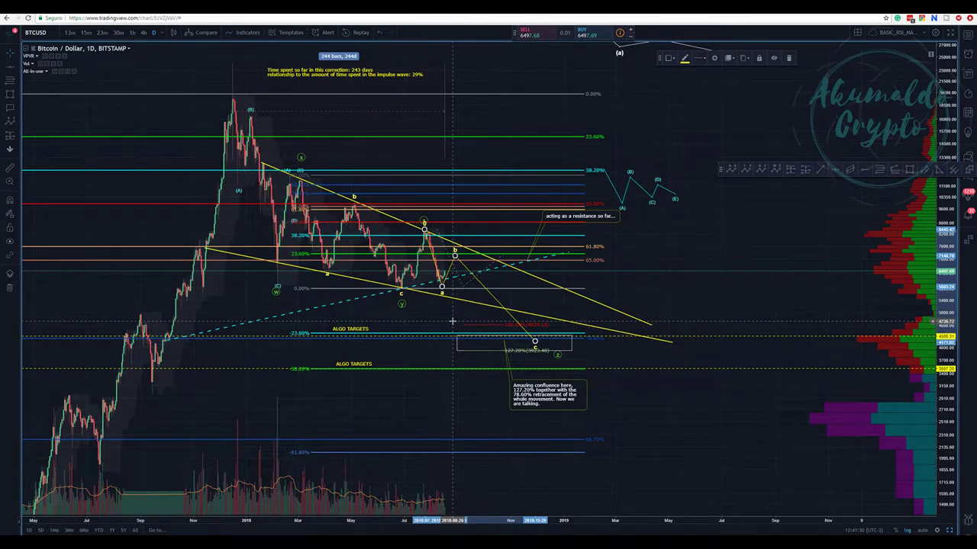
# - Remove the Fibonacci retracement covering the drop from the first green x high to the green y low
pyautogui.rightClick(488, 224)
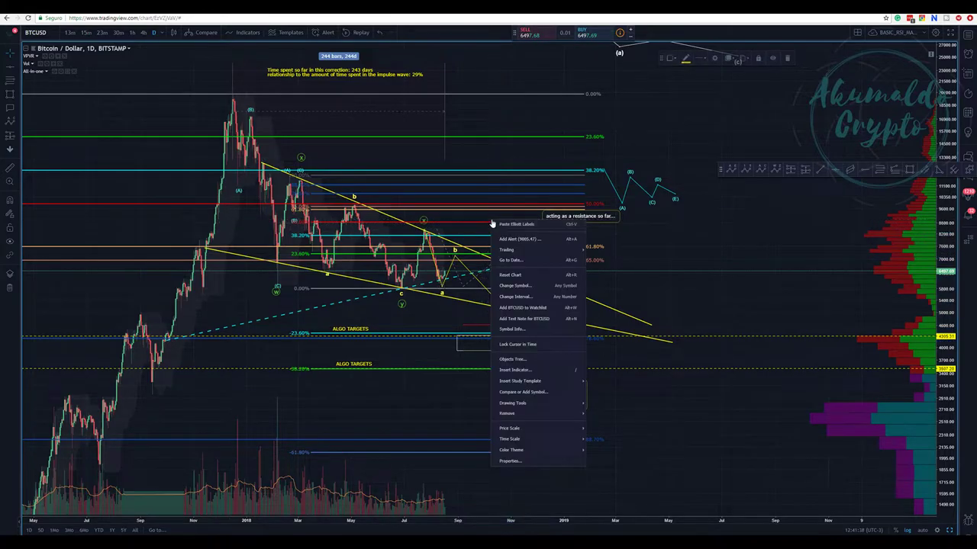
pyautogui.rightClick(477, 226)
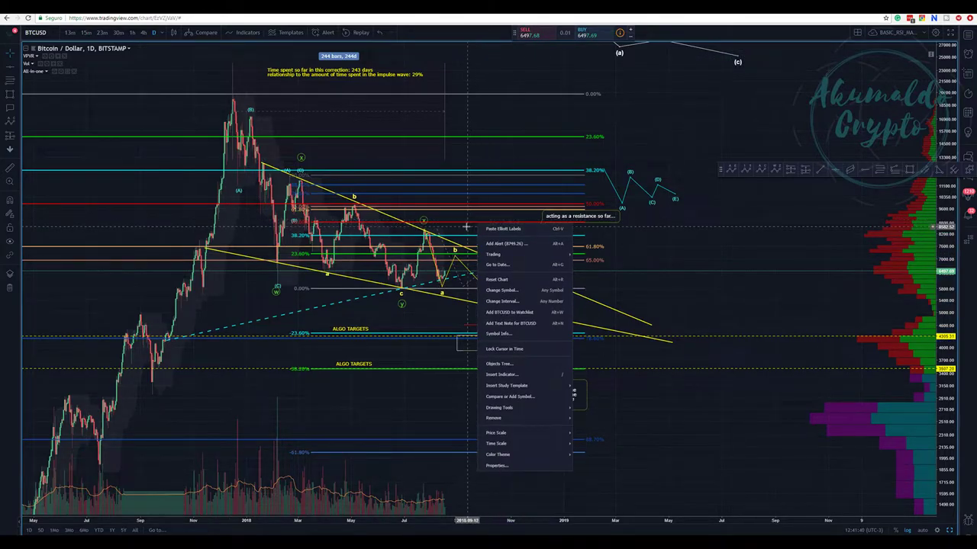
pyautogui.click(469, 224)
pyautogui.rightClick(469, 224)
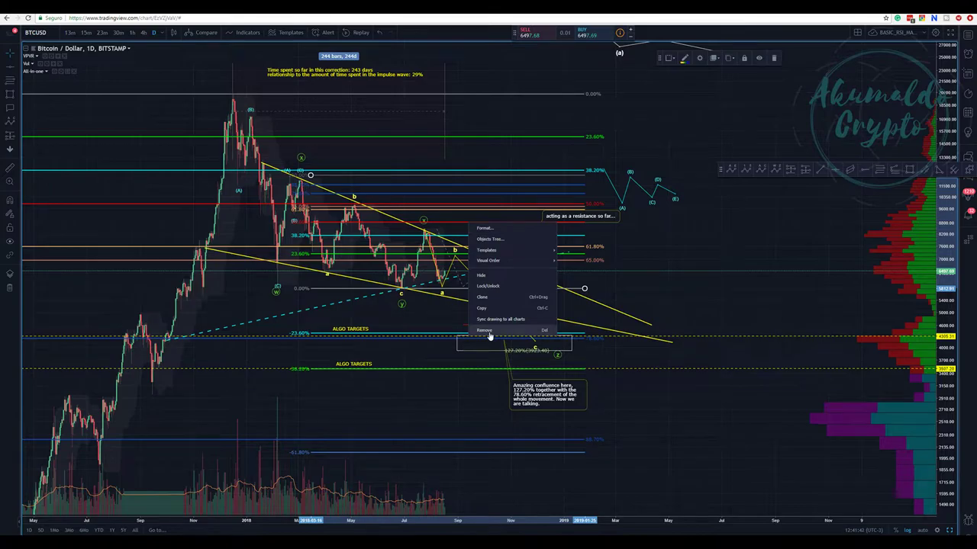
pyautogui.click(486, 330)
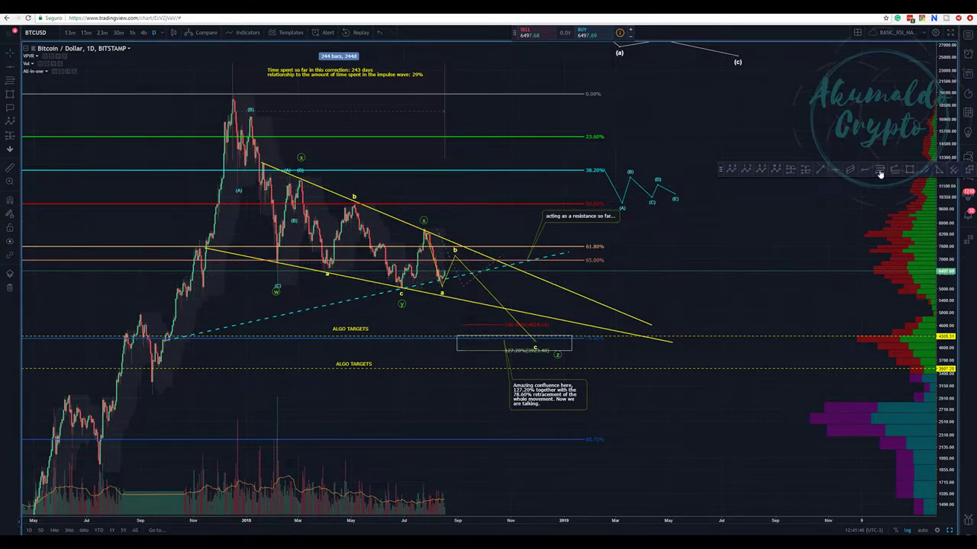
# - Draw a Fibonacci retracement from the latest green x high to the yellow a low, extending it past the target box
pyautogui.click(447, 228)
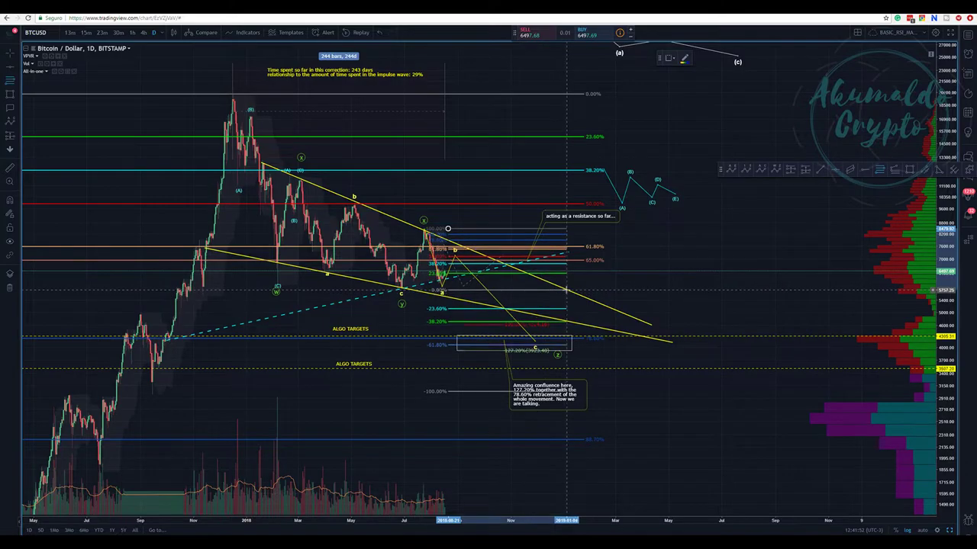
pyautogui.click(591, 287)
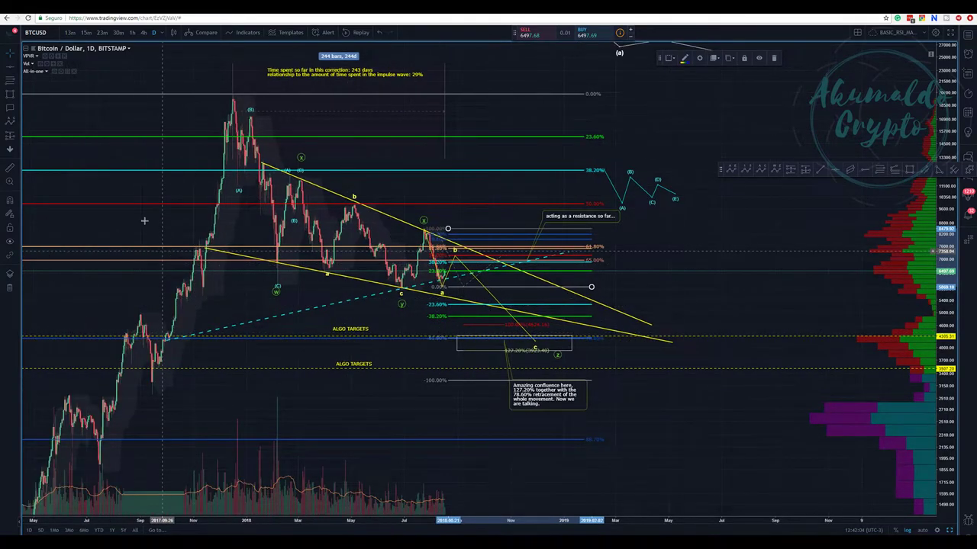
# - Examine how the -61.80% Fibonacci level lines up with the target box, the algo target line and the large retracement's blue level
pyautogui.moveTo(419, 287); pyautogui.dragTo(625, 384)
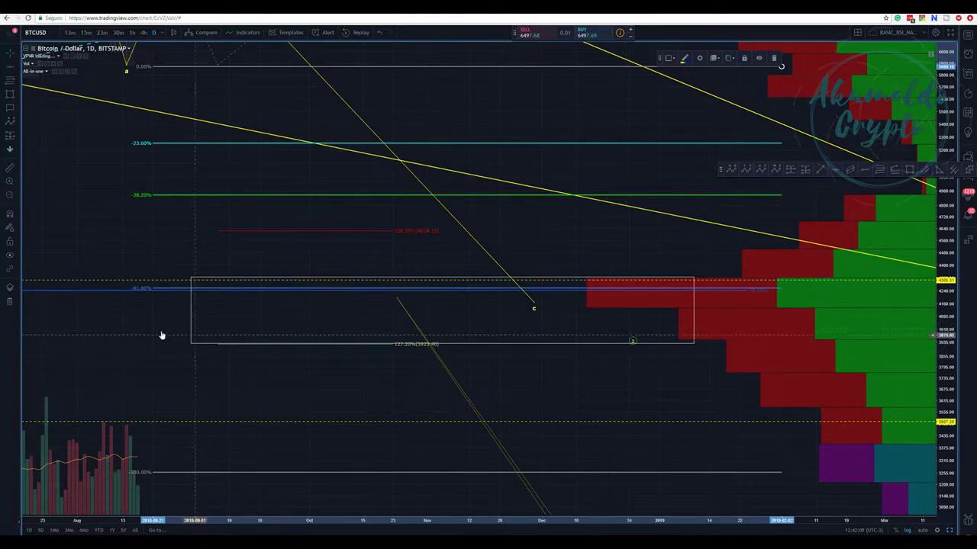
pyautogui.scroll(-3, 285, 251)
pyautogui.scroll(-2, 285, 251)
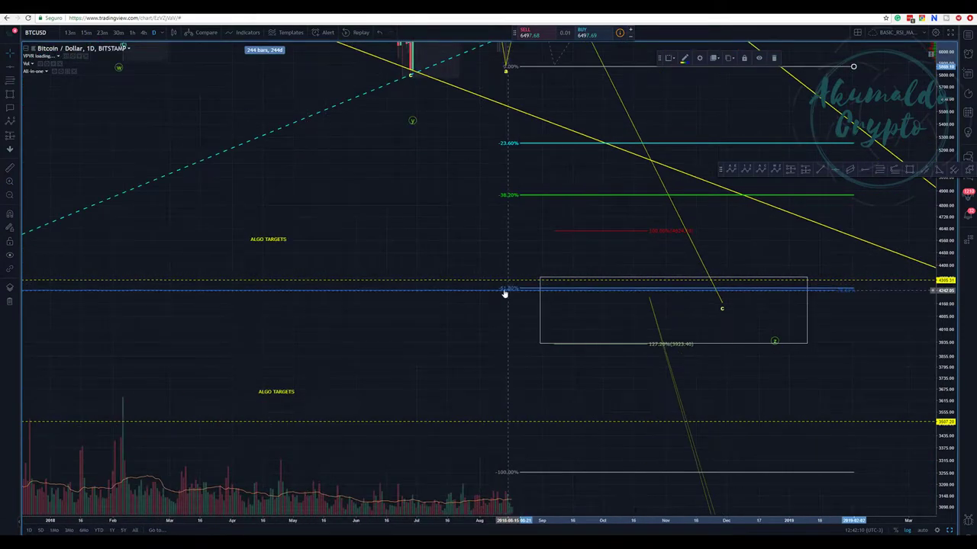
pyautogui.moveTo(483, 326); pyautogui.dragTo(312, 349)
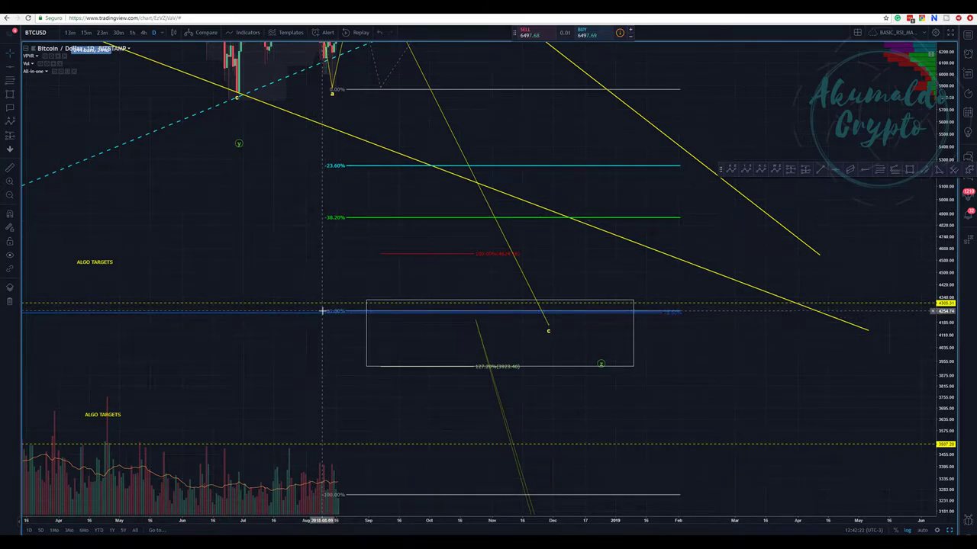
pyautogui.scroll(-1, 321, 311)
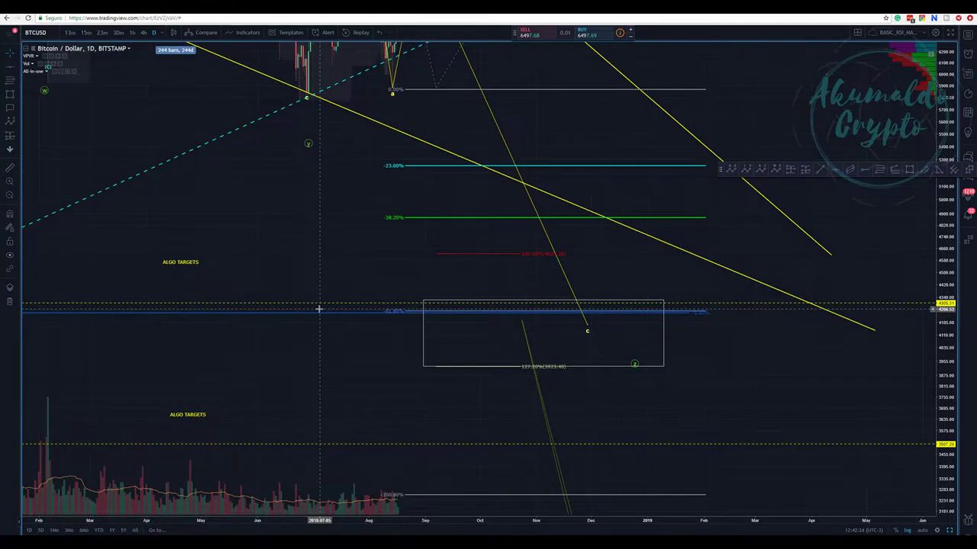
pyautogui.moveTo(948, 77); pyautogui.dragTo(938, 104)
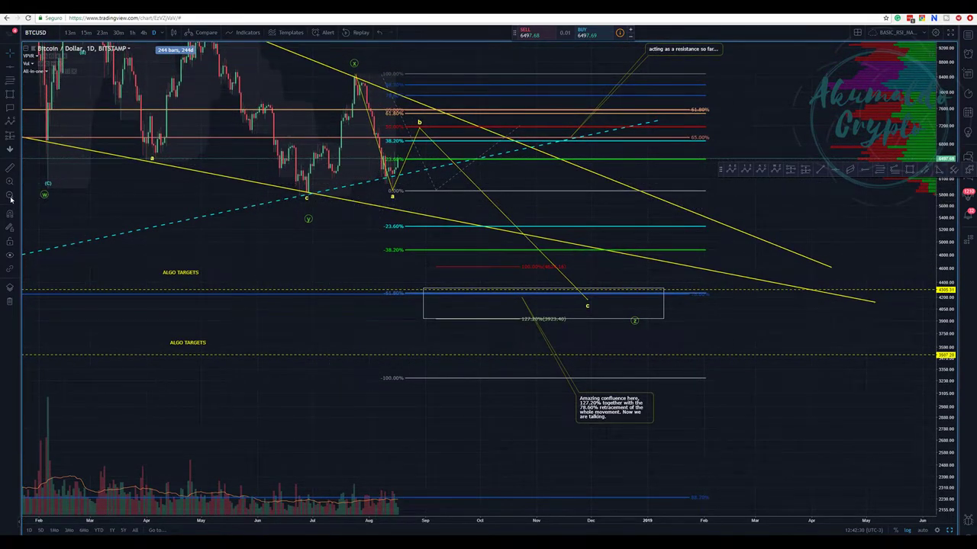
pyautogui.hotkey('alt', 'r')
pyautogui.moveTo(595, 405)
pyautogui.mouseDown()
pyautogui.moveTo(193, 384)
pyautogui.moveTo(186, 362)
pyautogui.mouseUp()
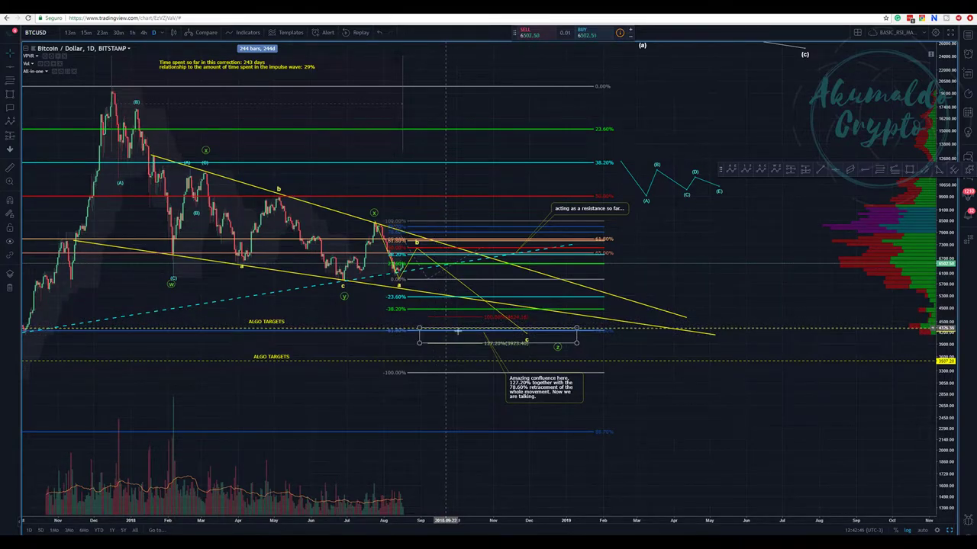
# - Remove the Fibonacci retracement over the latest drop and shift the projected yellow b point slightly earlier
pyautogui.rightClick(463, 225)
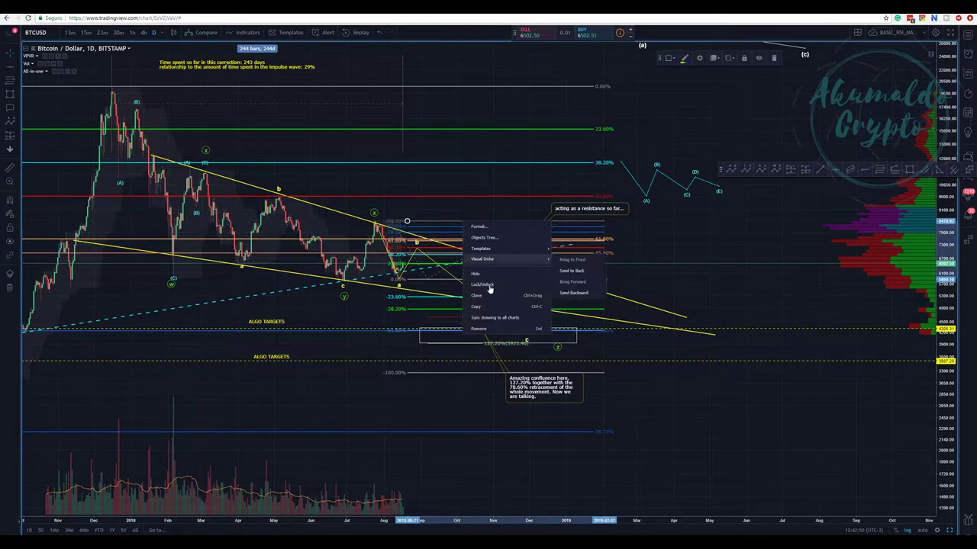
pyautogui.click(477, 329)
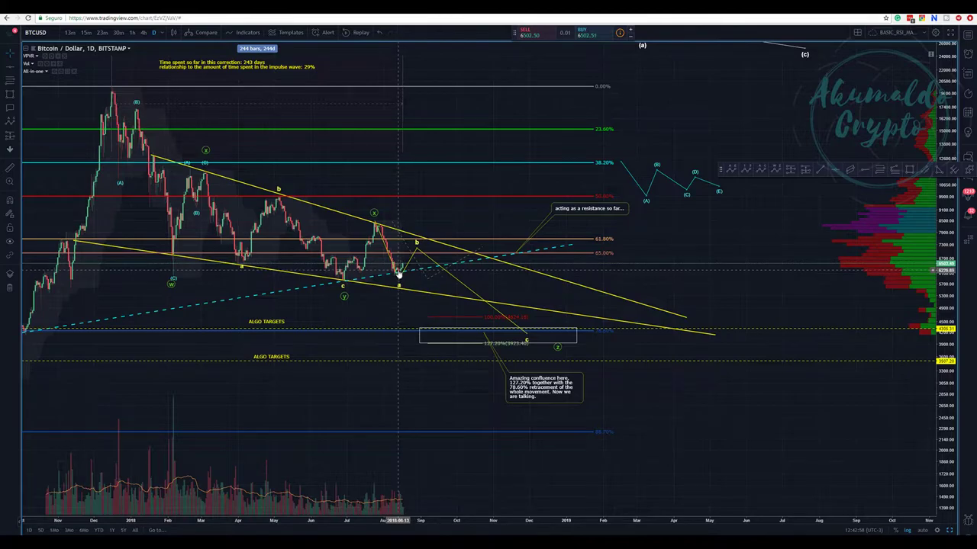
pyautogui.scroll(1, 374, 278)
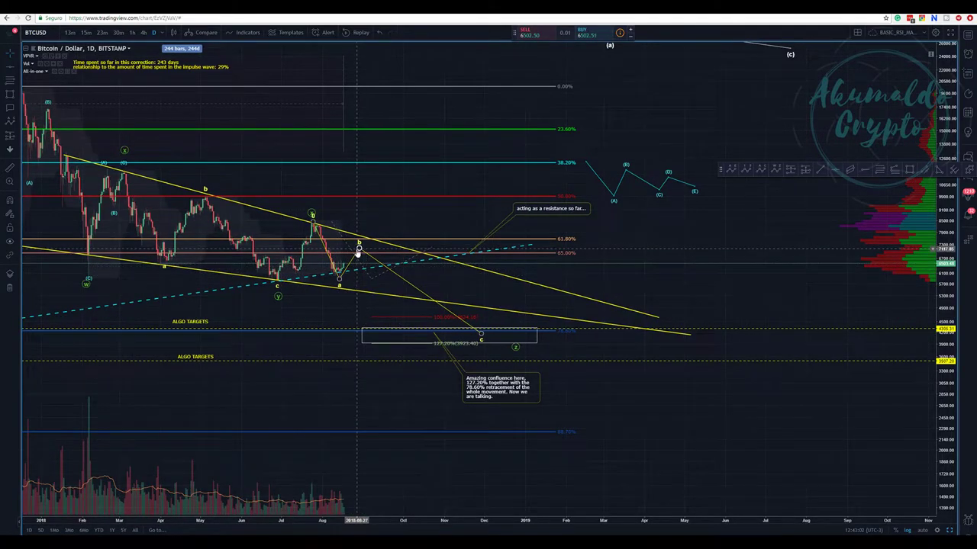
pyautogui.click(357, 247)
pyautogui.moveTo(356, 247); pyautogui.dragTo(355, 246)
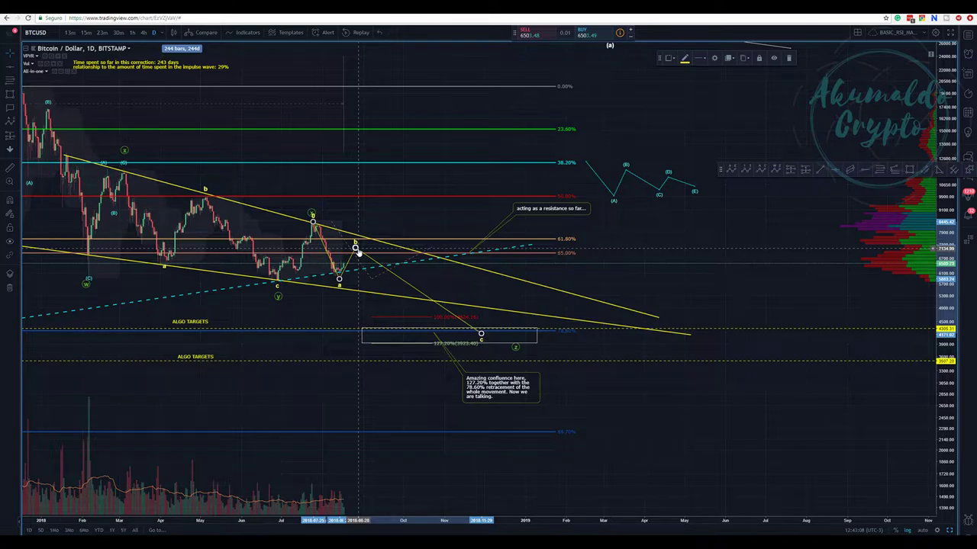
# - Switch to the weekly BTCUSD chart and move the starting point of the lower cyan trendline to 2017-10-23 at about 5830
pyautogui.moveTo(594, 231); pyautogui.dragTo(677, 226)
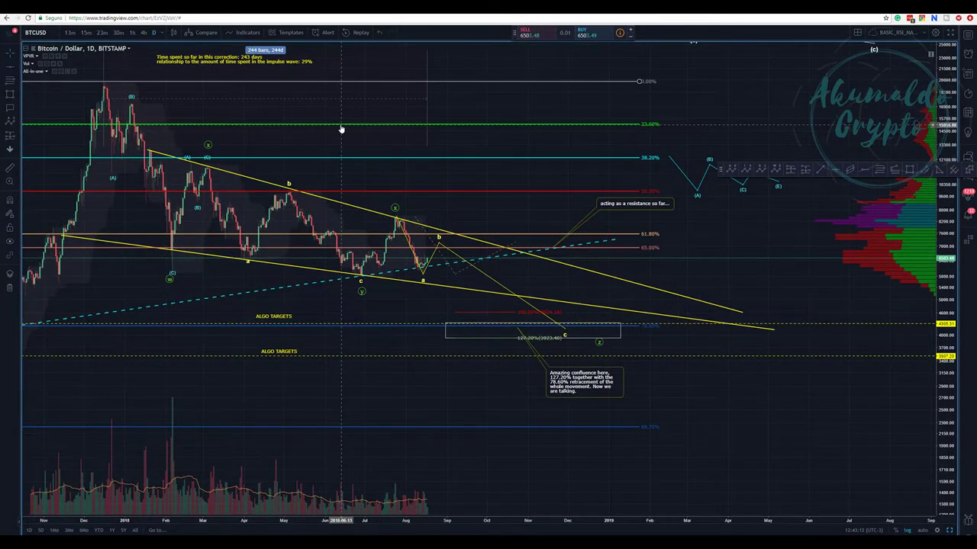
pyautogui.hotkey('ctrl', 'Tab')
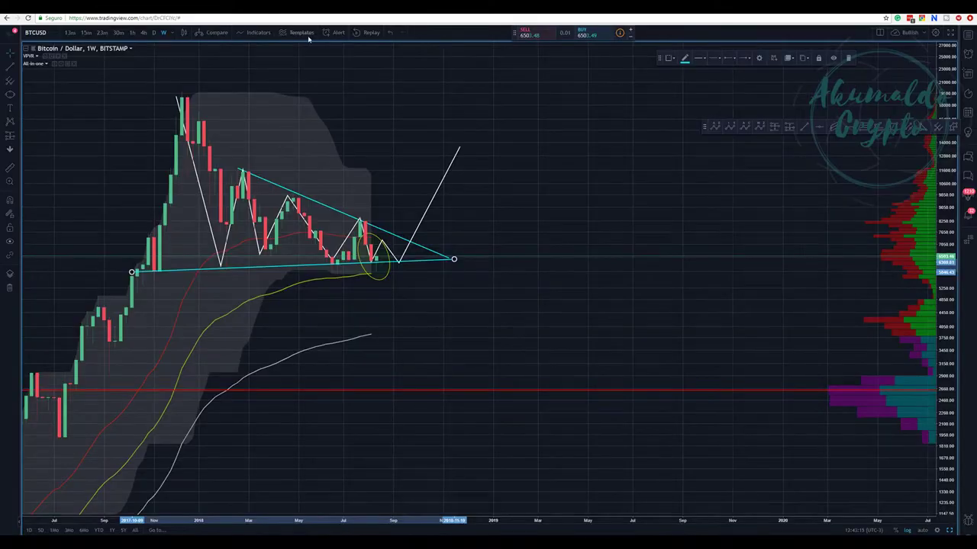
pyautogui.scroll(2, 519, 224)
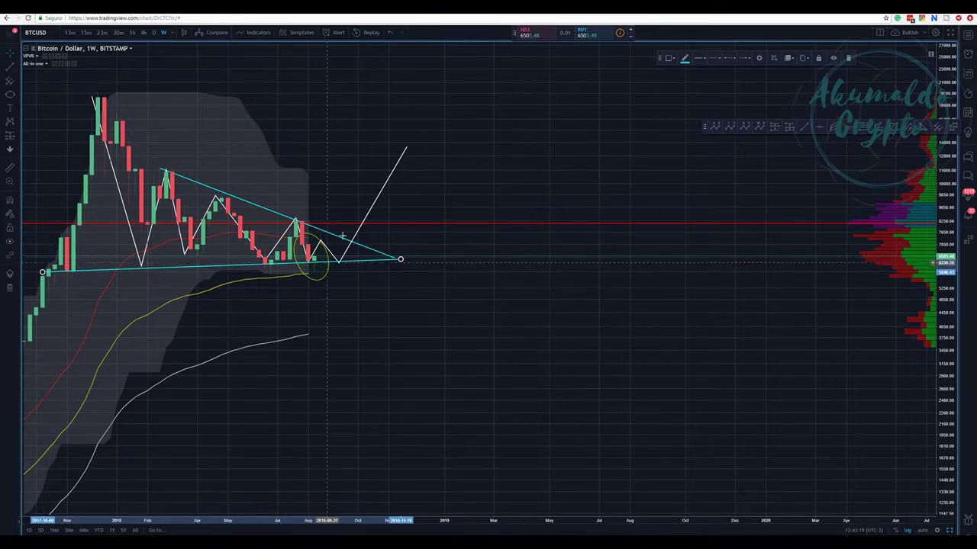
pyautogui.moveTo(43, 272); pyautogui.dragTo(55, 272)
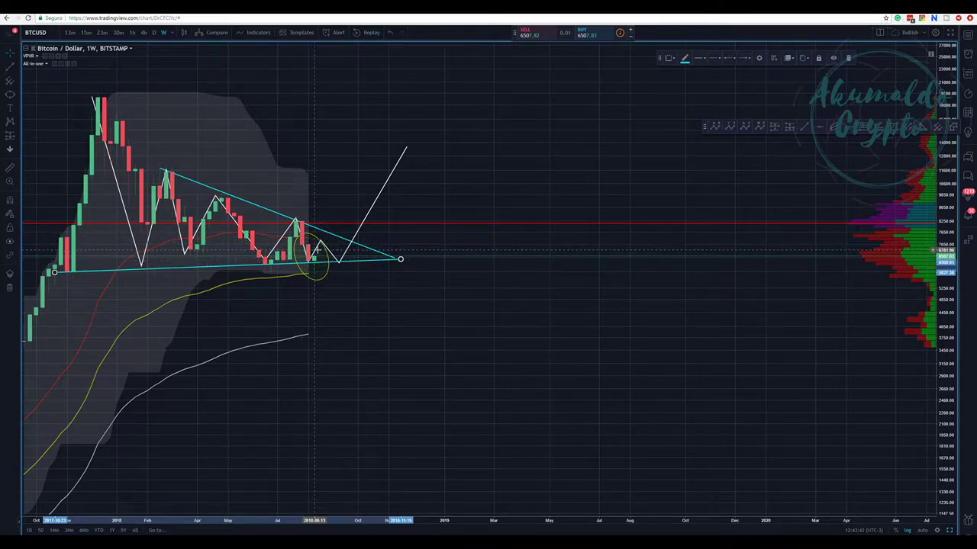
# - Nudge the white path's next projected high slightly upward and move its projected low one week later, below the lower cyan trendline
pyautogui.click(322, 245)
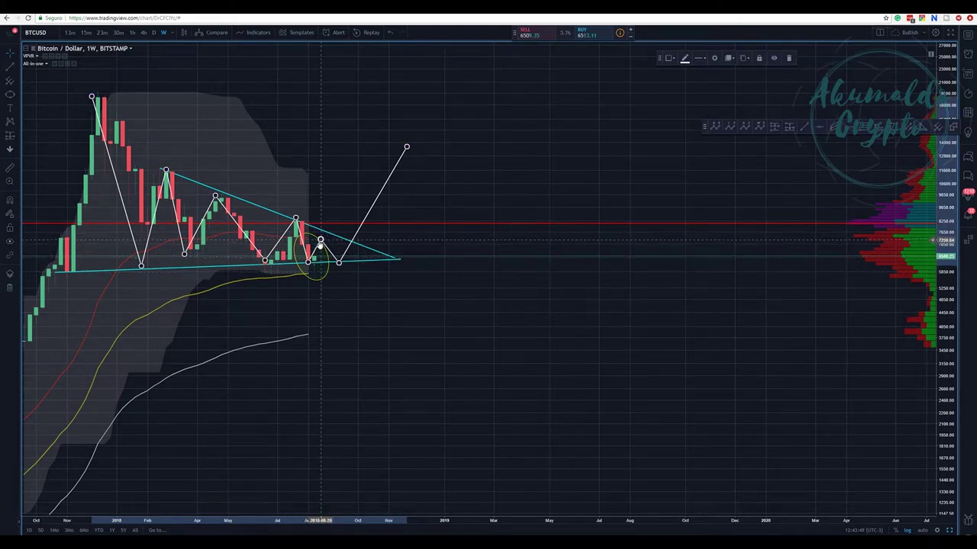
pyautogui.moveTo(321, 244); pyautogui.dragTo(318, 245)
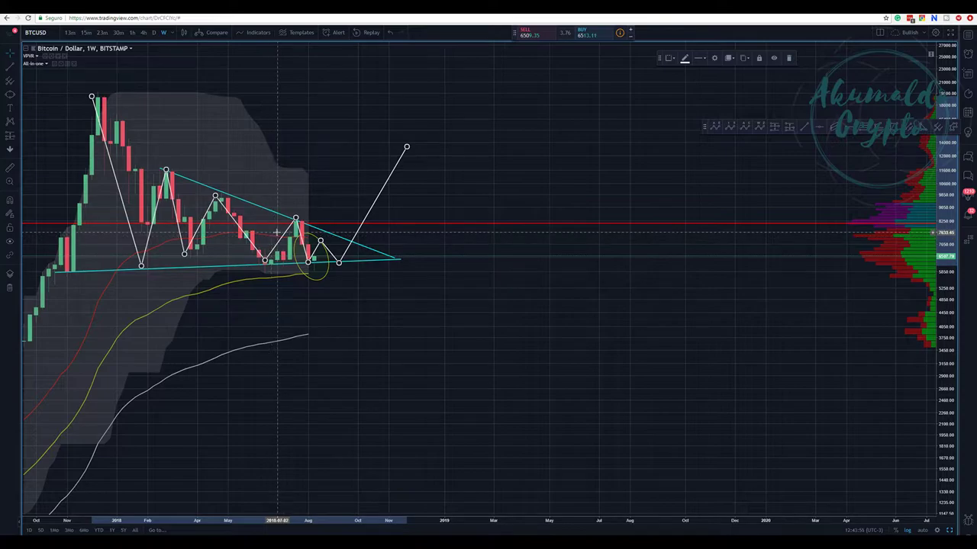
pyautogui.click(320, 243)
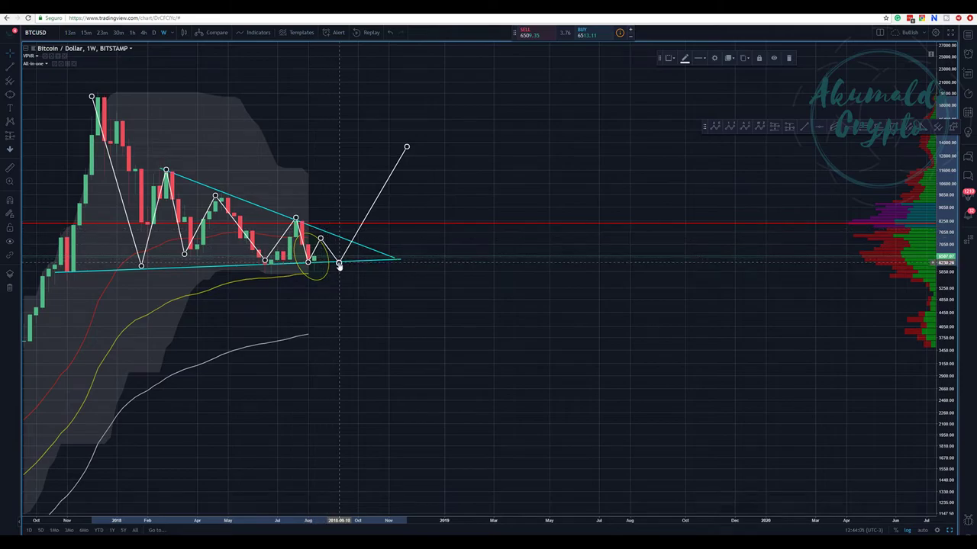
pyautogui.moveTo(337, 263); pyautogui.dragTo(345, 273)
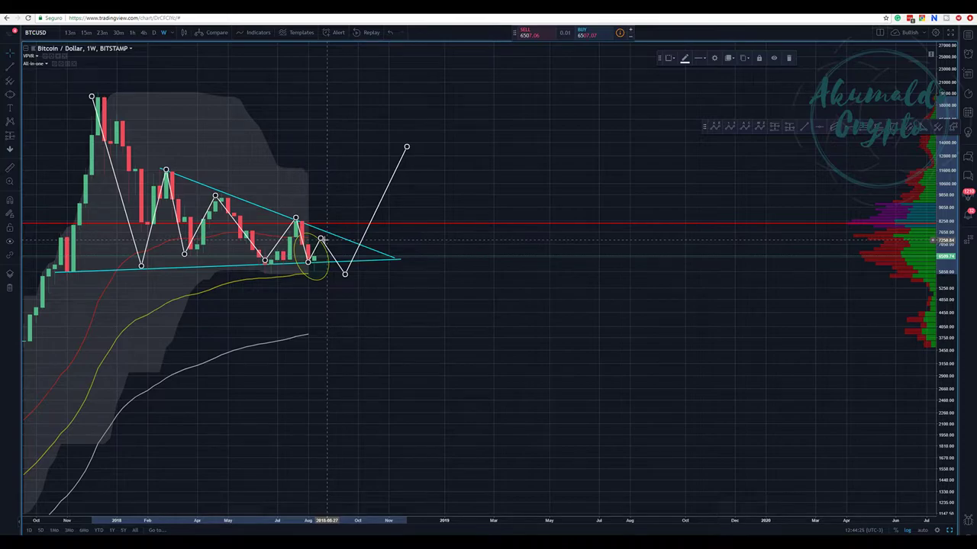
pyautogui.click(350, 216)
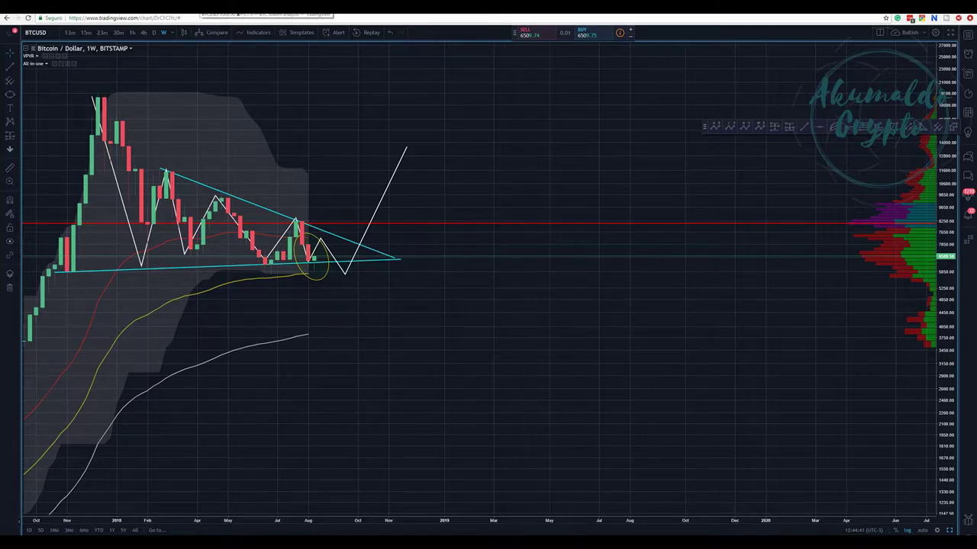
# - Switch to the hourly BTCUSD chart and examine its wave count from the late July top through the projected (b) and (c) points
pyautogui.hotkey('ctrl', 'Tab')
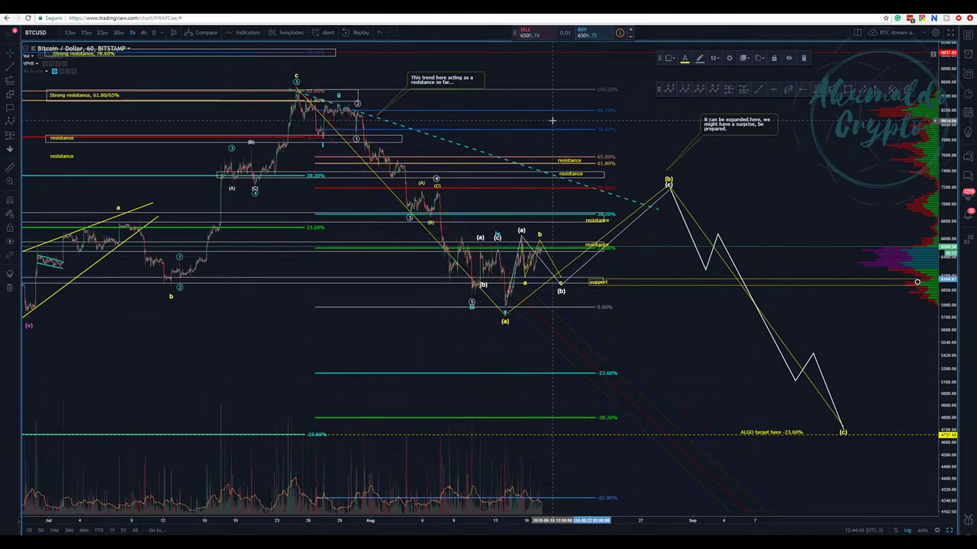
pyautogui.moveTo(654, 122); pyautogui.dragTo(447, 119)
pyautogui.scroll(-2, 291, 200)
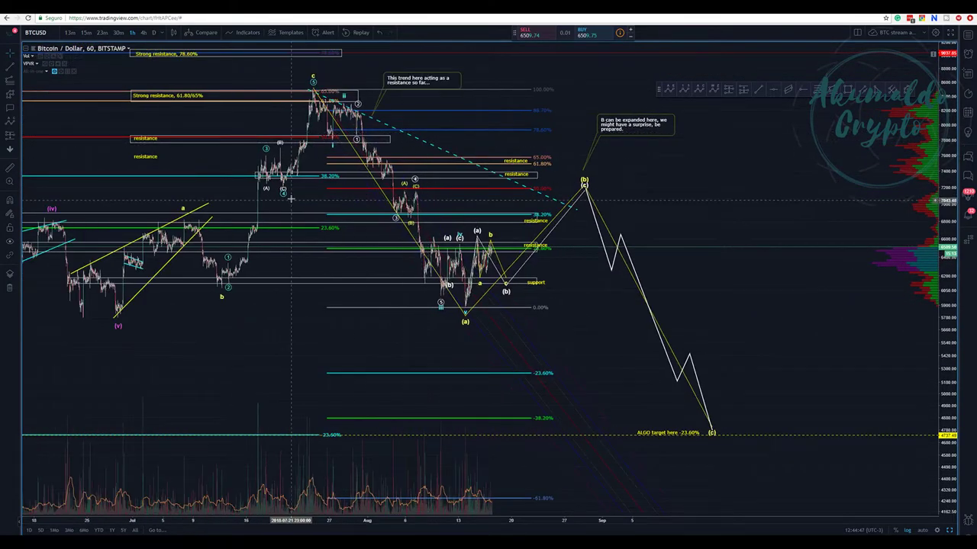
pyautogui.moveTo(556, 152); pyautogui.dragTo(451, 152)
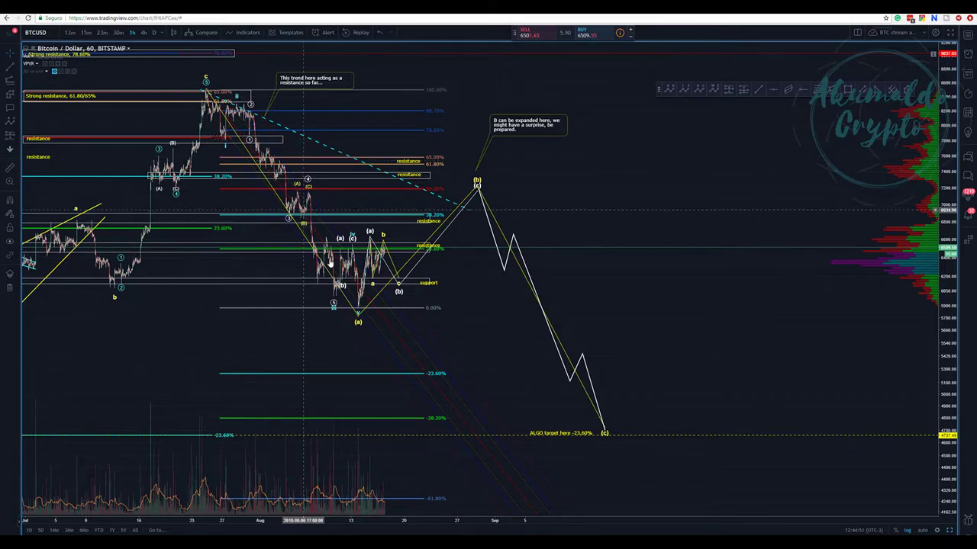
pyautogui.scroll(2, 289, 160)
pyautogui.moveTo(344, 124); pyautogui.dragTo(454, 188)
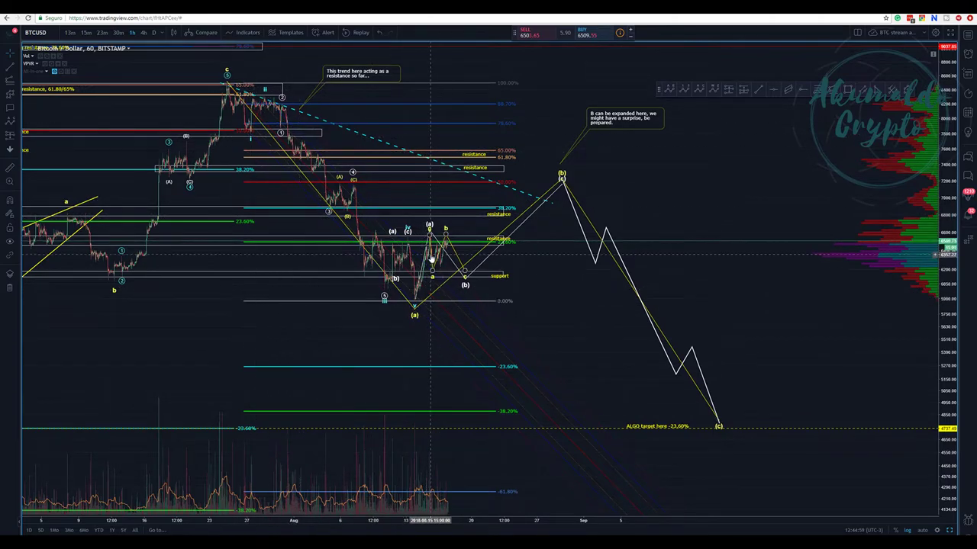
pyautogui.scroll(5, 446, 251)
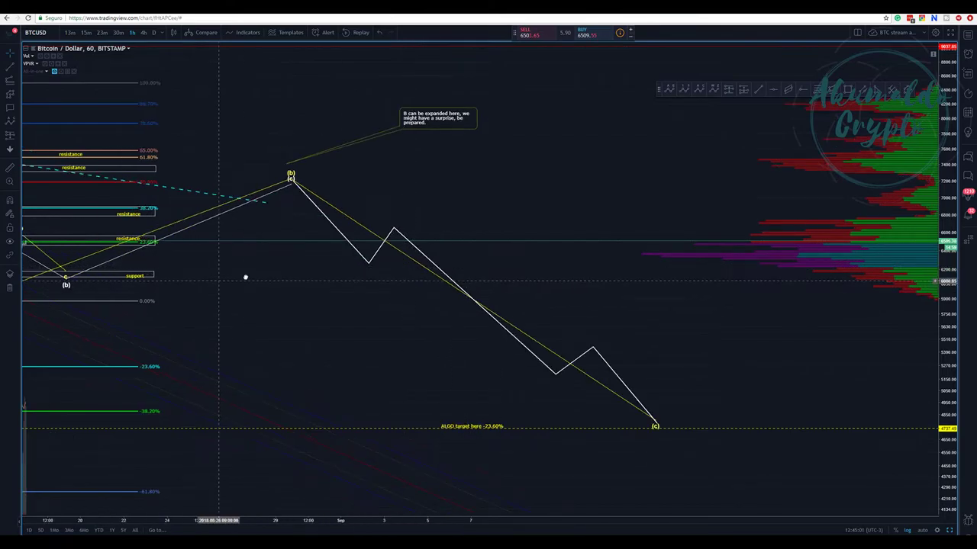
pyautogui.scroll(-5, 226, 281)
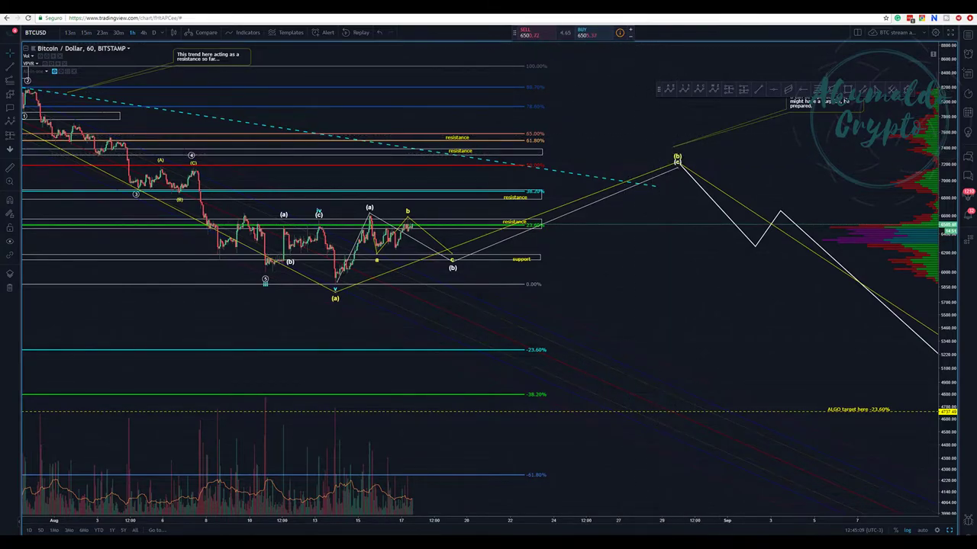
# - Compare the projected b point on the daily BTCUSD chart with the yellow (b) projection on the hourly chart
pyautogui.hotkey('ctrl', 'Tab')
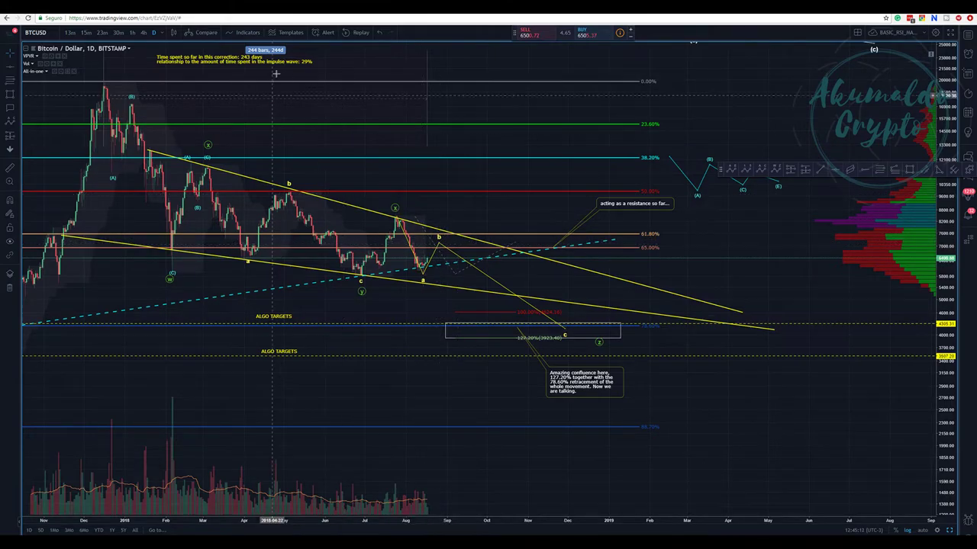
pyautogui.hotkey('ctrl', 'Tab')
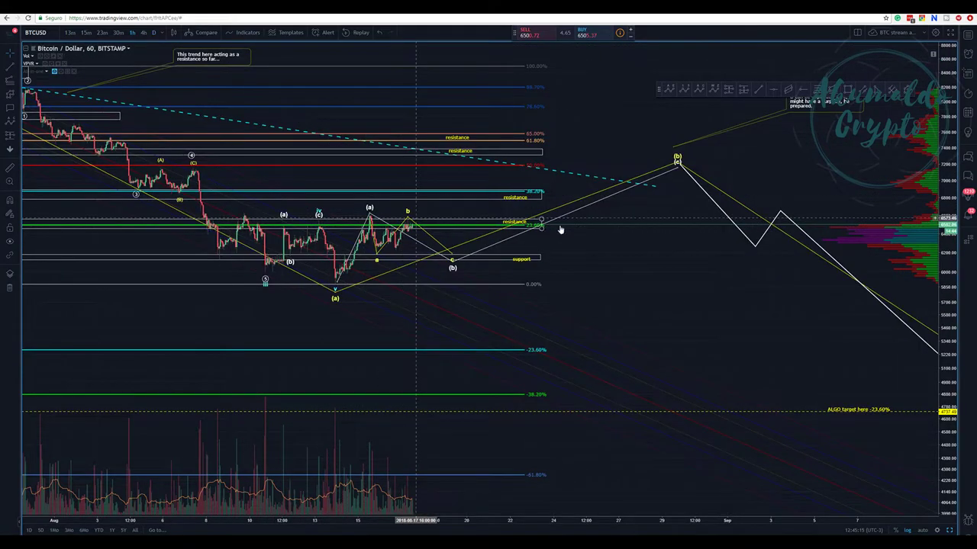
pyautogui.scroll(-2, 659, 155)
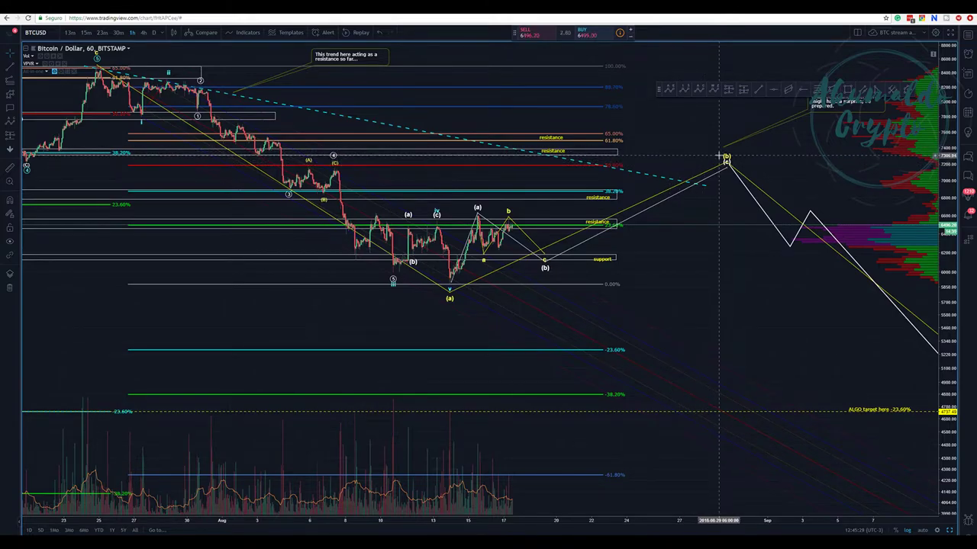
pyautogui.scroll(-3, 698, 162)
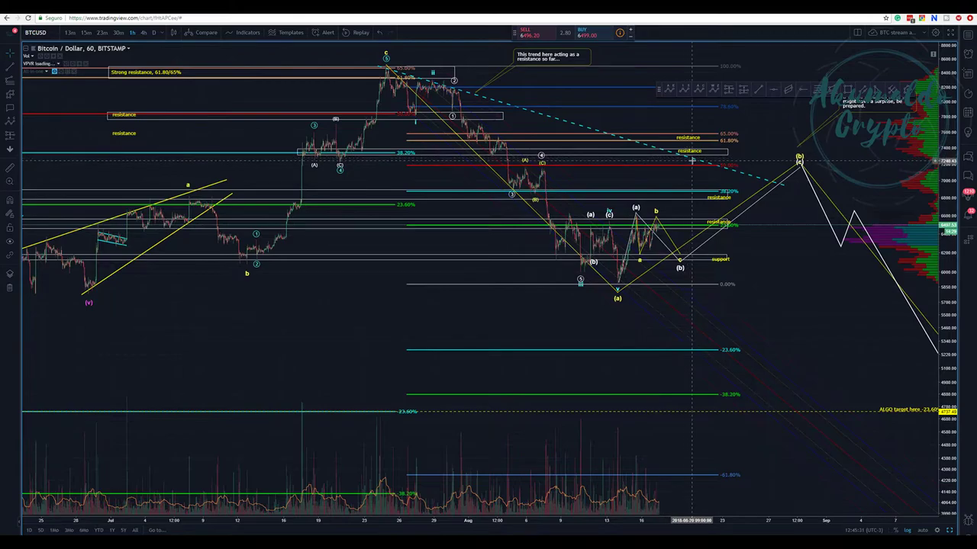
# - Adjust the projected yellow (b) point on the hourly chart to about 7221, above the white (c) high
pyautogui.click(389, 68)
pyautogui.click(644, 286)
pyautogui.click(800, 158)
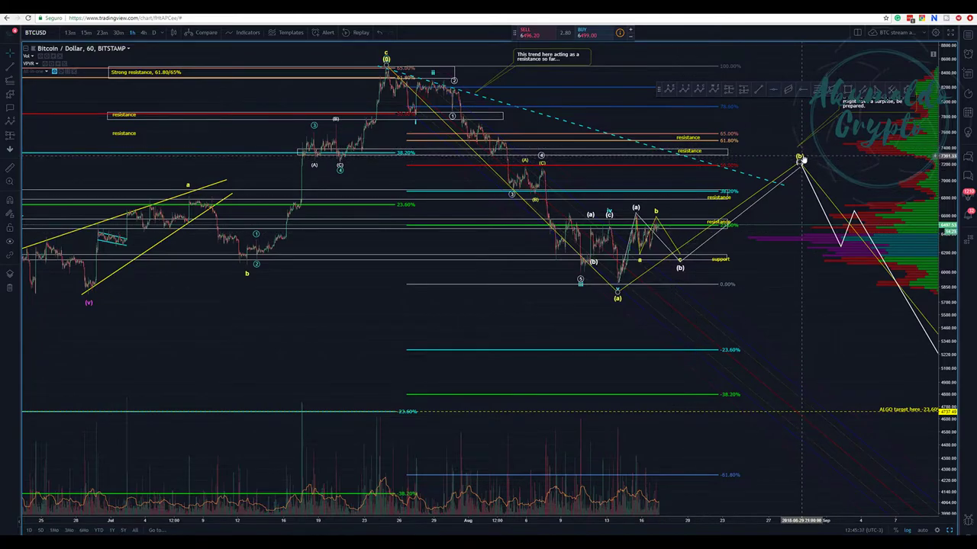
pyautogui.moveTo(799, 158); pyautogui.dragTo(777, 160)
pyautogui.moveTo(780, 163)
pyautogui.mouseDown()
pyautogui.moveTo(714, 168)
pyautogui.moveTo(733, 162)
pyautogui.mouseUp()
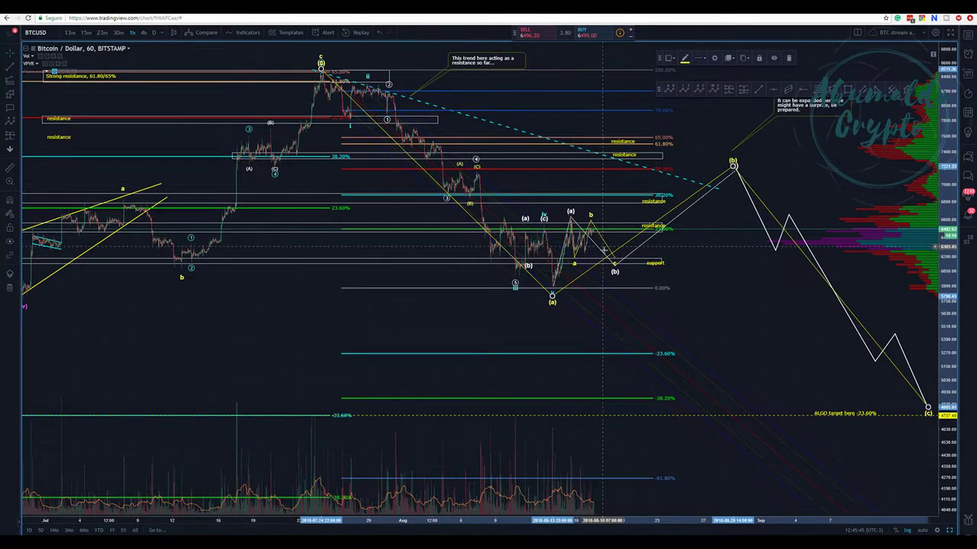
# - Move the projected white (b) point slightly later, to 2018-08-20 at about 6139
pyautogui.click(734, 174)
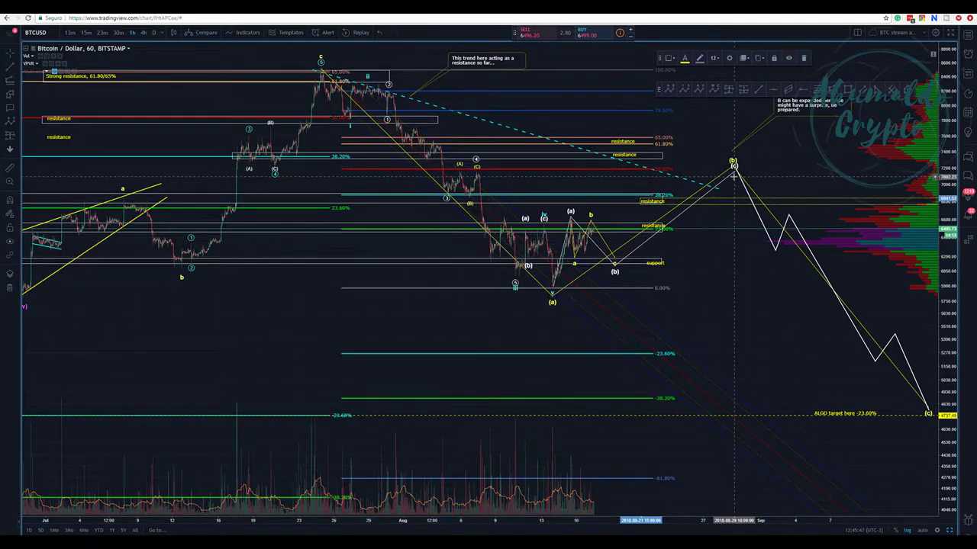
pyautogui.click(731, 177)
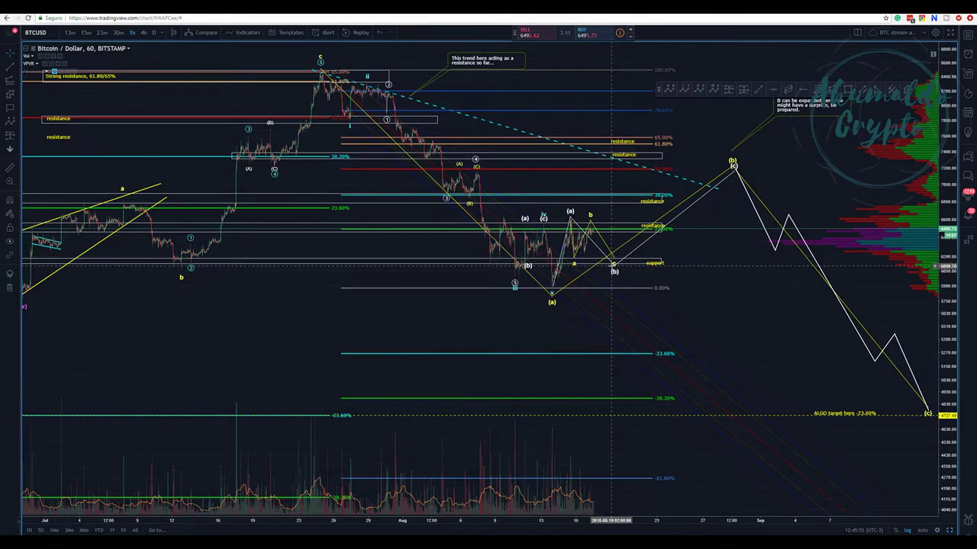
pyautogui.moveTo(614, 269); pyautogui.dragTo(624, 264)
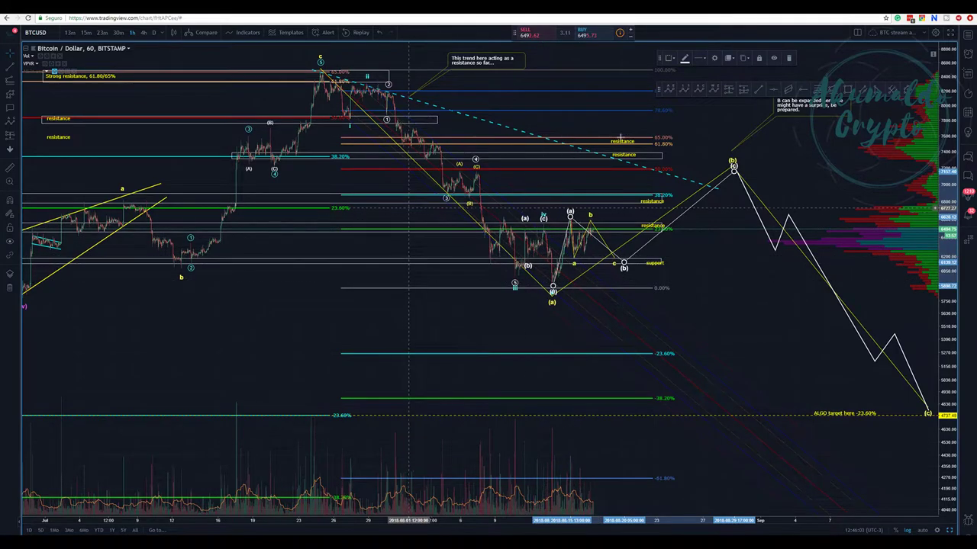
pyautogui.press('Escape')
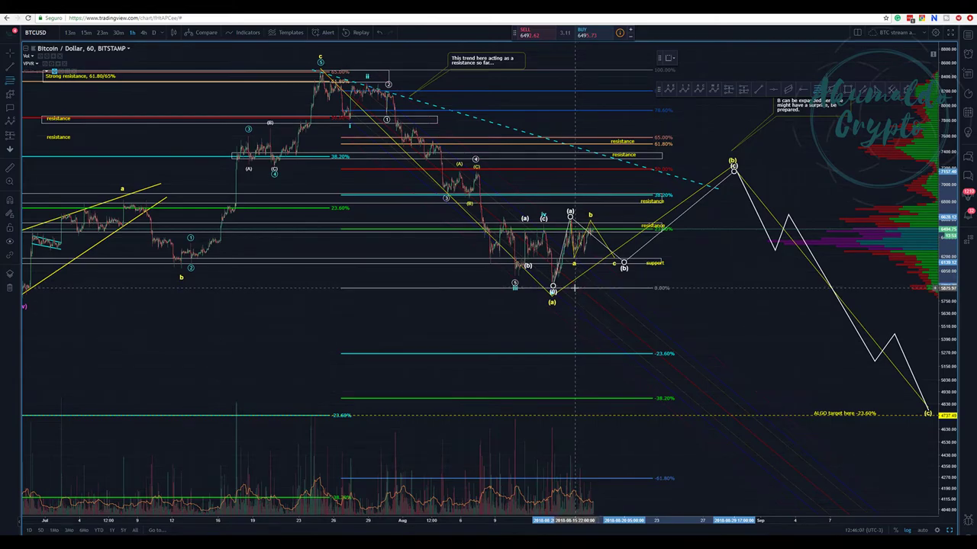
# - Check the white (b) level with a Fibonacci retracement from about 5876 up to the white (a) high, and delete the retracement
pyautogui.click(574, 288)
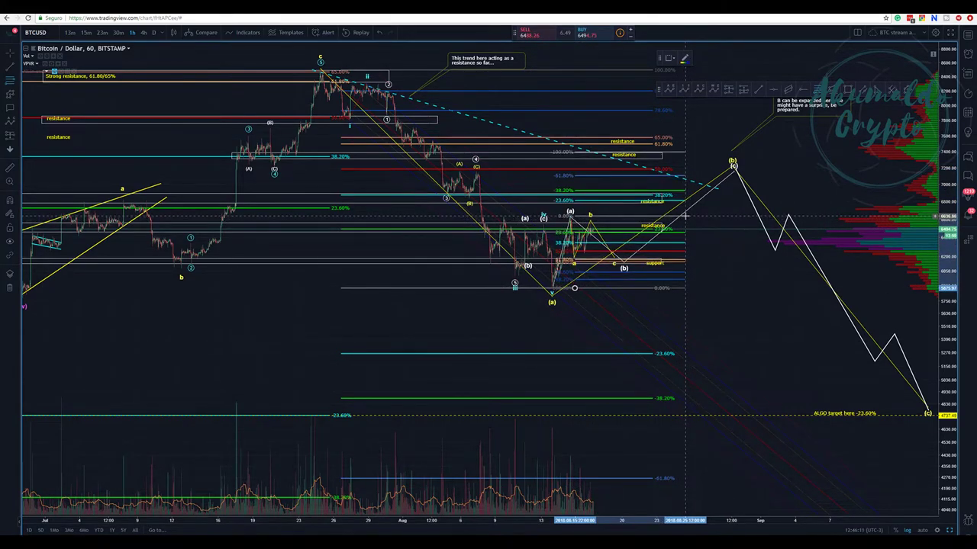
pyautogui.click(684, 216)
pyautogui.moveTo(578, 256); pyautogui.dragTo(574, 259)
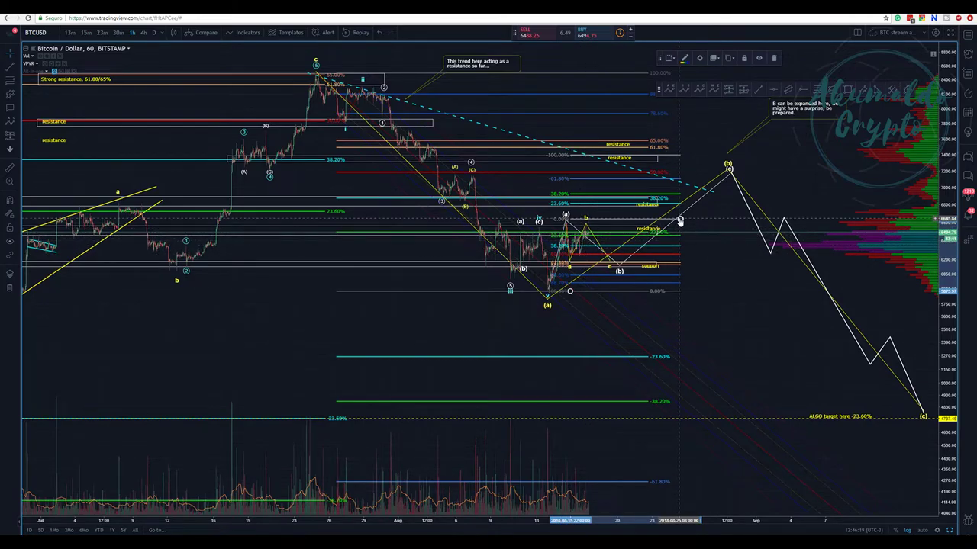
pyautogui.rightClick(679, 220)
pyautogui.click(700, 326)
pyautogui.scroll(2, 677, 297)
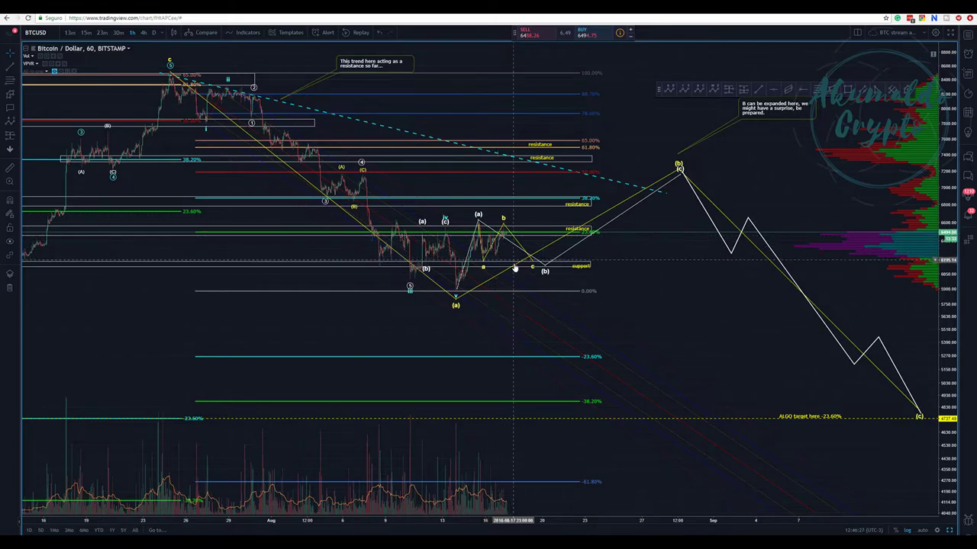
# - Raise the projected yellow c point slightly and move the whole yellow abc correction into the empty area beyond the support box
pyautogui.click(524, 251)
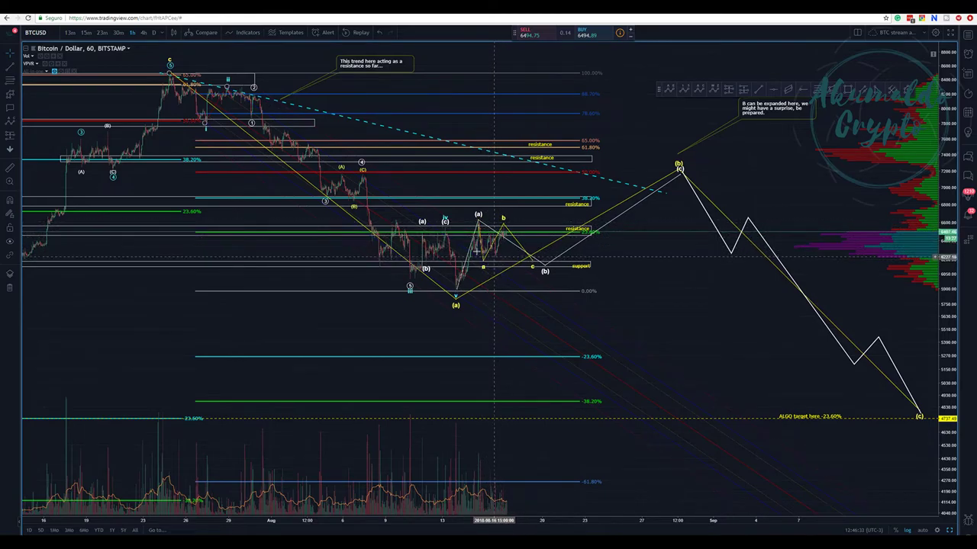
pyautogui.scroll(2, 494, 258)
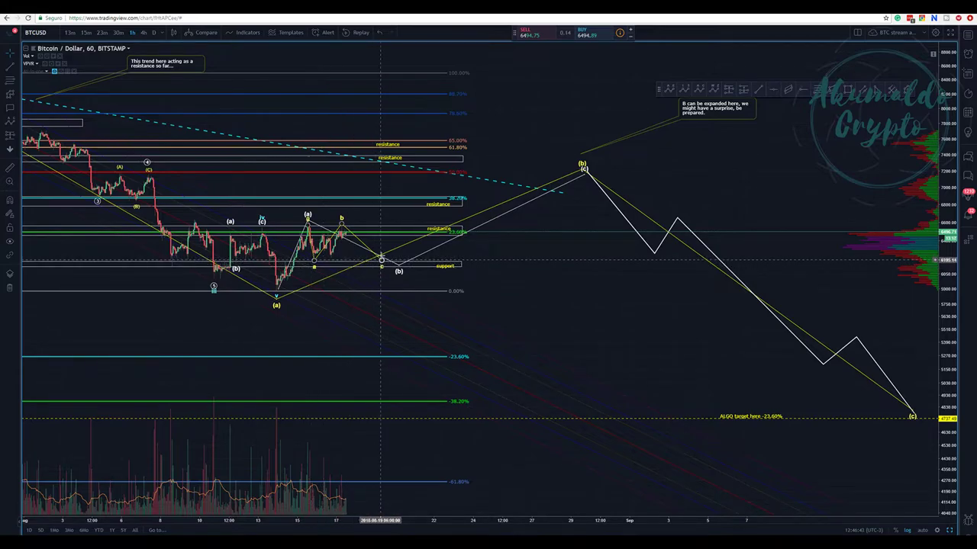
pyautogui.moveTo(381, 260); pyautogui.dragTo(381, 252)
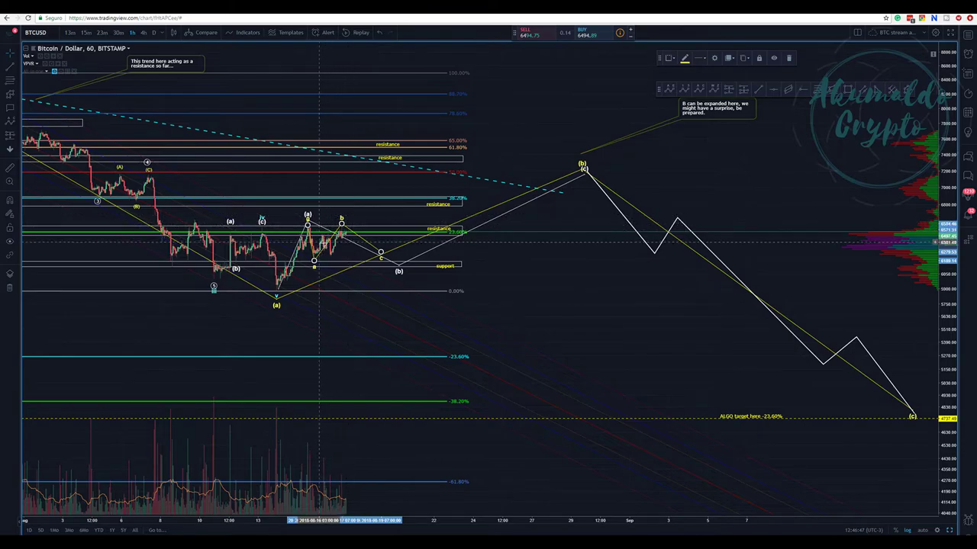
pyautogui.moveTo(329, 241); pyautogui.dragTo(553, 277)
# - Draw a cyan (A)(B)(C)(D)(E) triangle from the white (a) high toward the projected white (b), and shift its (A) point slightly later
pyautogui.click(669, 89)
pyautogui.click(310, 221)
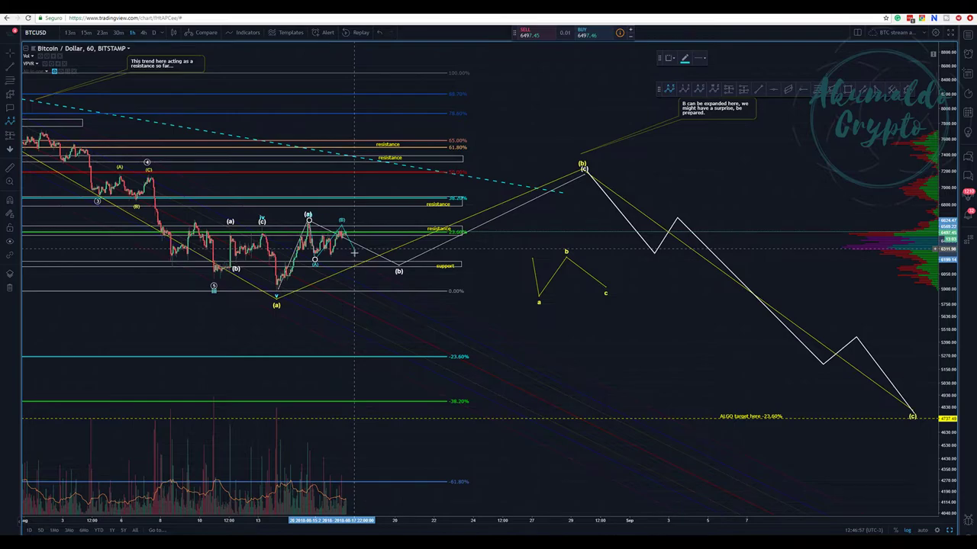
pyautogui.click(366, 228)
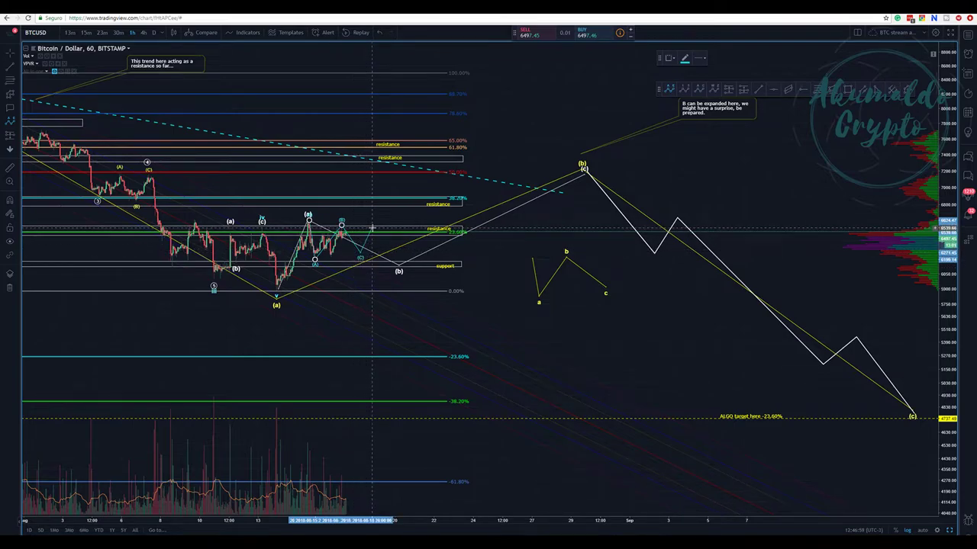
pyautogui.click(387, 249)
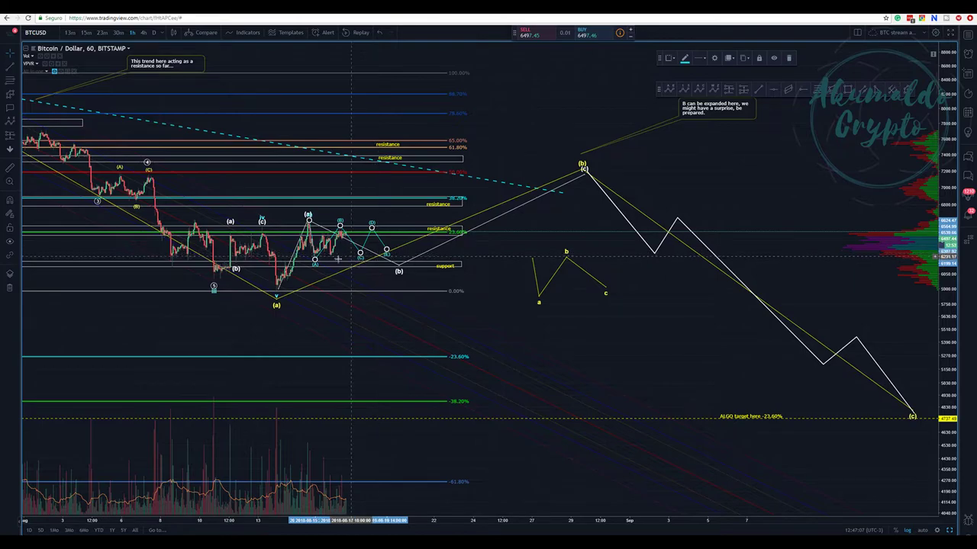
pyautogui.moveTo(313, 261); pyautogui.dragTo(316, 261)
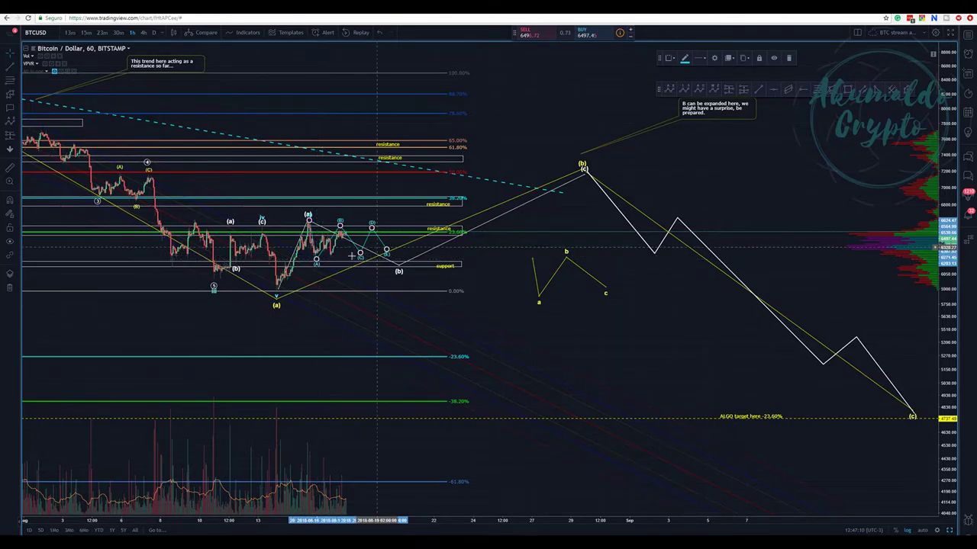
pyautogui.click(362, 215)
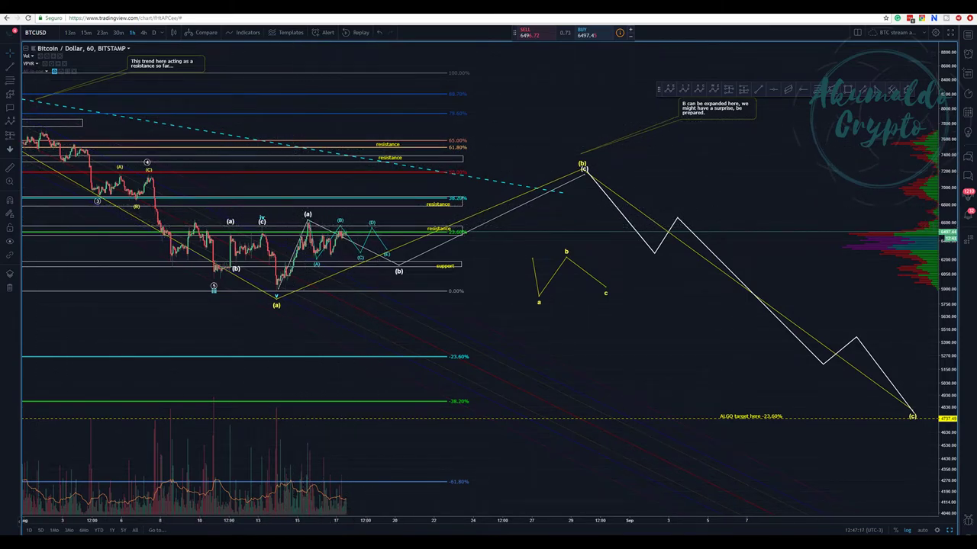
# - Switch to the Elliott wave e-book and study the variations of Elliott wave triangles in Figure 1-42
pyautogui.hotkey('alt', 'Tab')
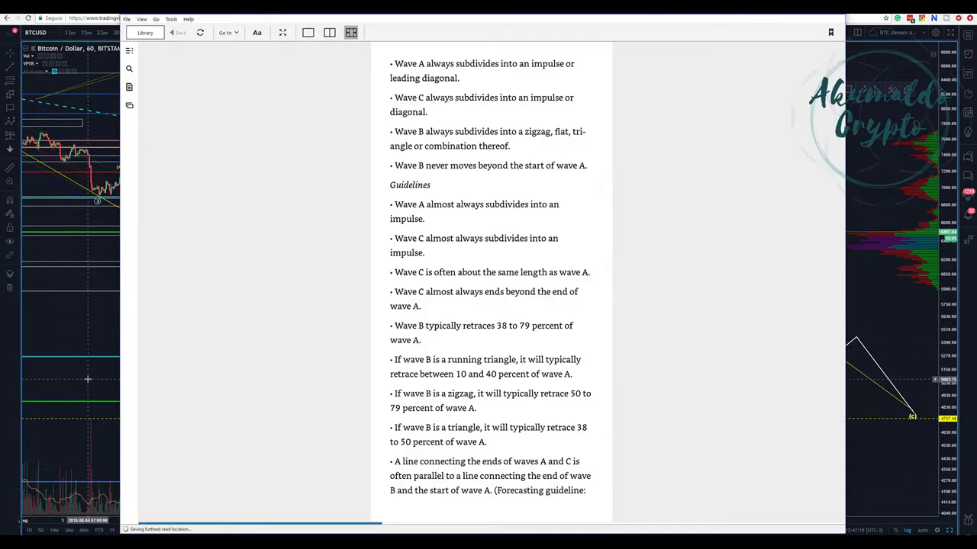
pyautogui.scroll(2, 230, 269)
pyautogui.scroll(4, 229, 271)
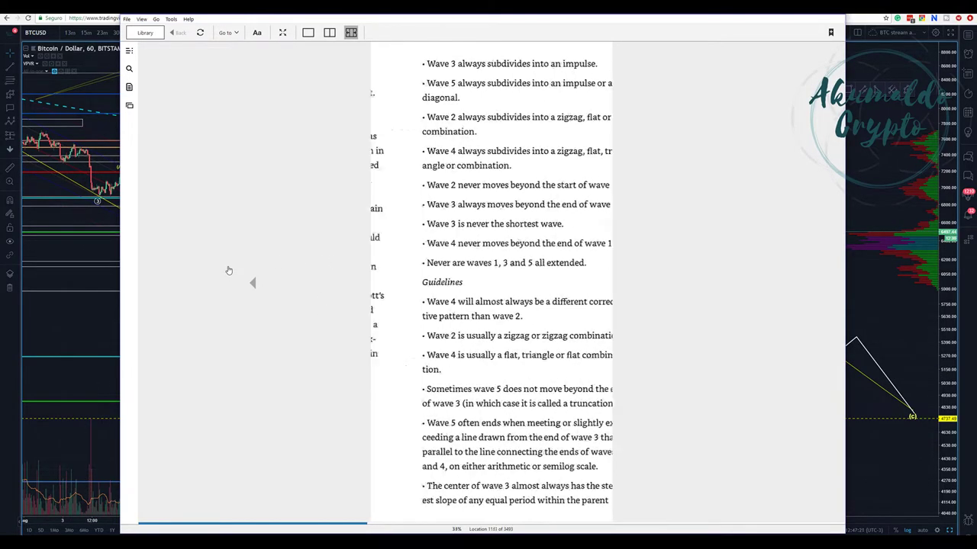
pyautogui.scroll(4, 229, 270)
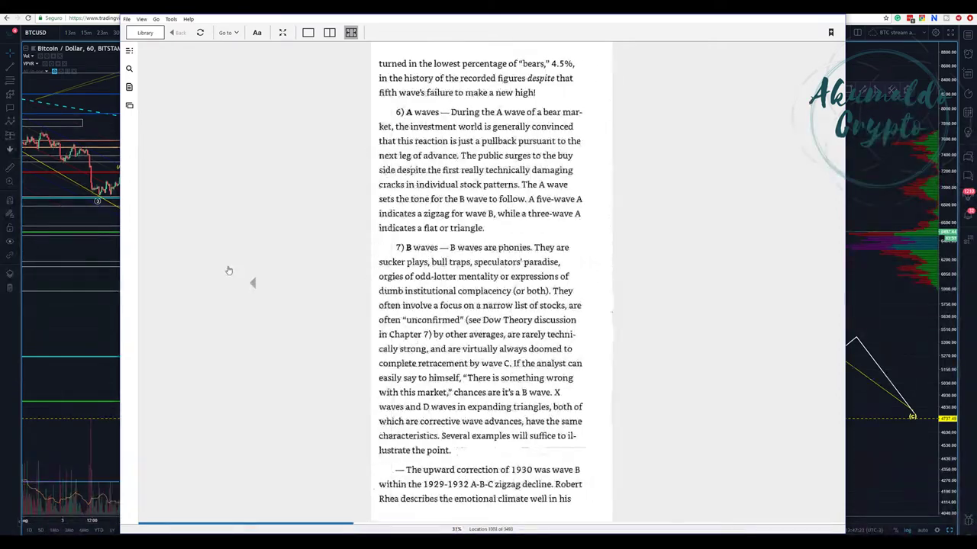
pyautogui.scroll(5, 229, 270)
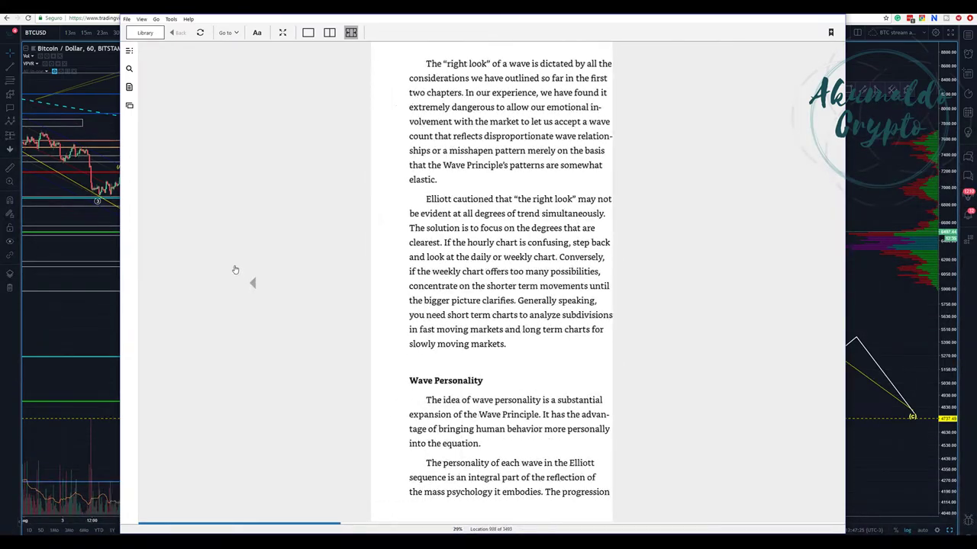
pyautogui.scroll(4, 236, 268)
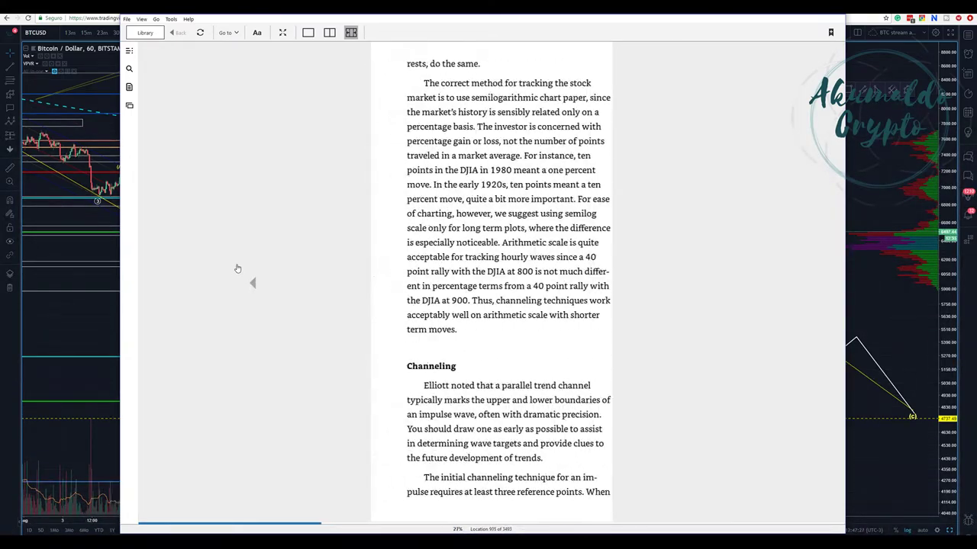
pyautogui.scroll(5, 237, 268)
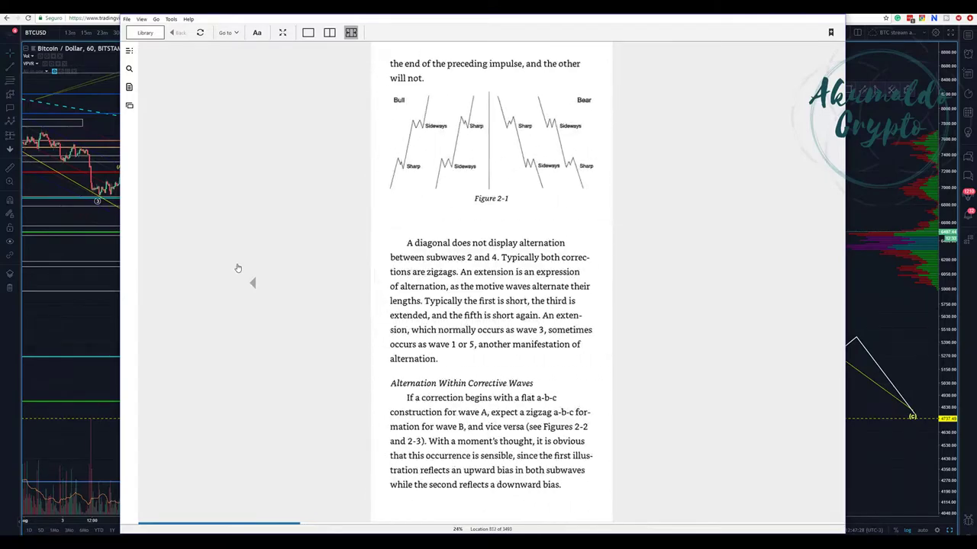
pyautogui.scroll(5, 237, 269)
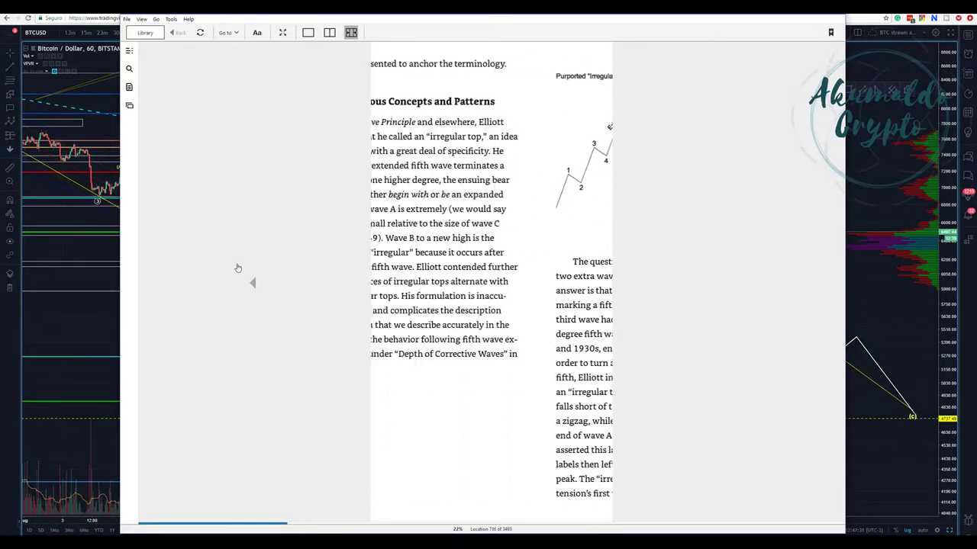
pyautogui.scroll(5, 237, 269)
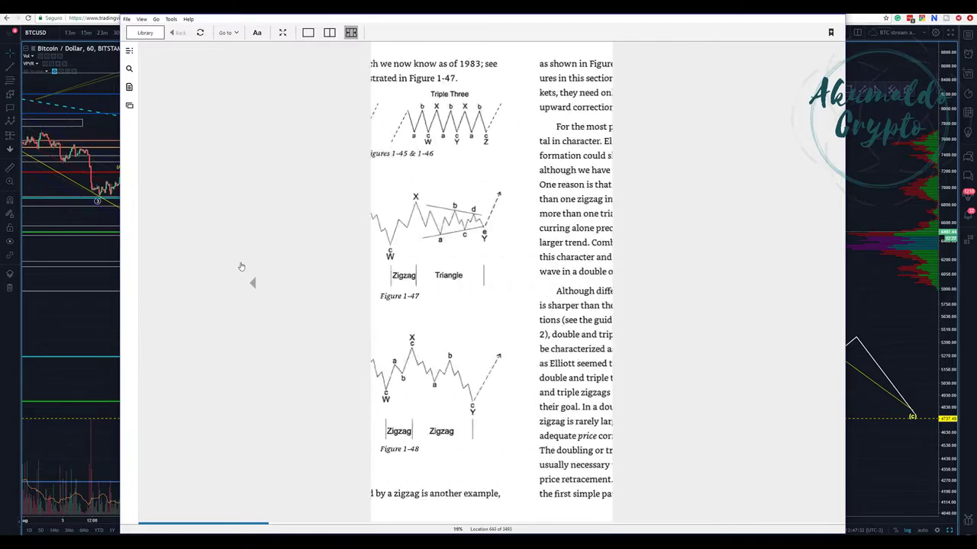
pyautogui.scroll(2, 244, 265)
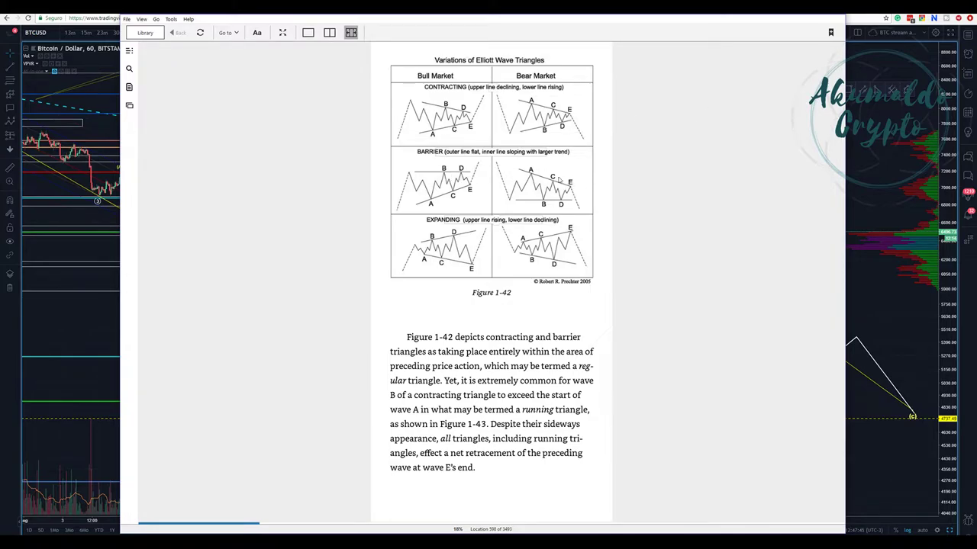
pyautogui.click(67, 241)
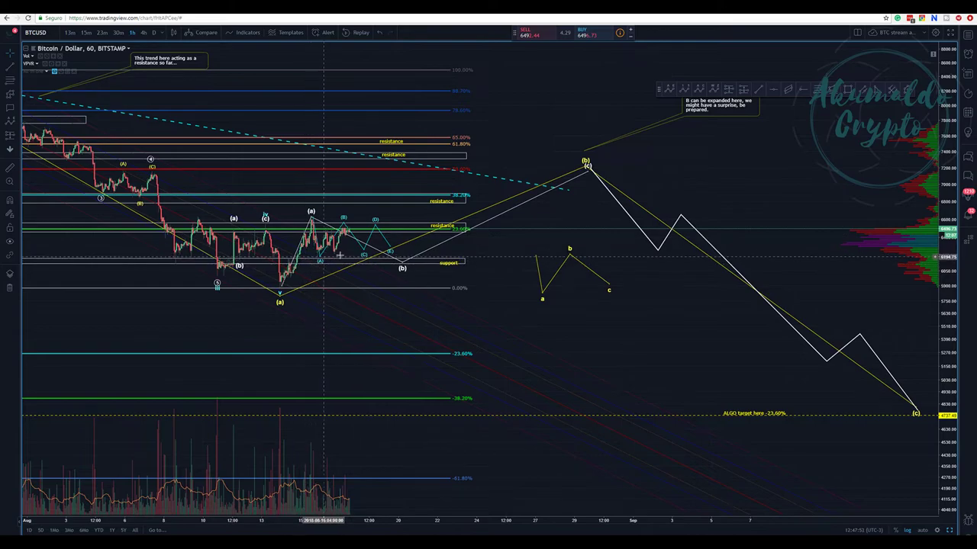
# - Draw two dashed cyan trend lines along the lower and upper boundaries of the projected cyan (A)(B)(C)(D)(E) triangle
pyautogui.click(9, 80)
pyautogui.click(309, 255)
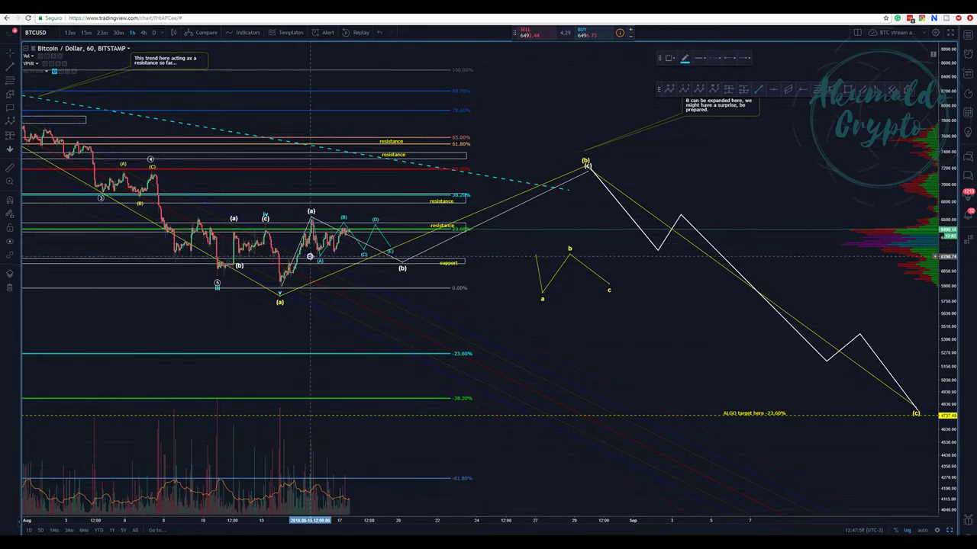
pyautogui.click(443, 251)
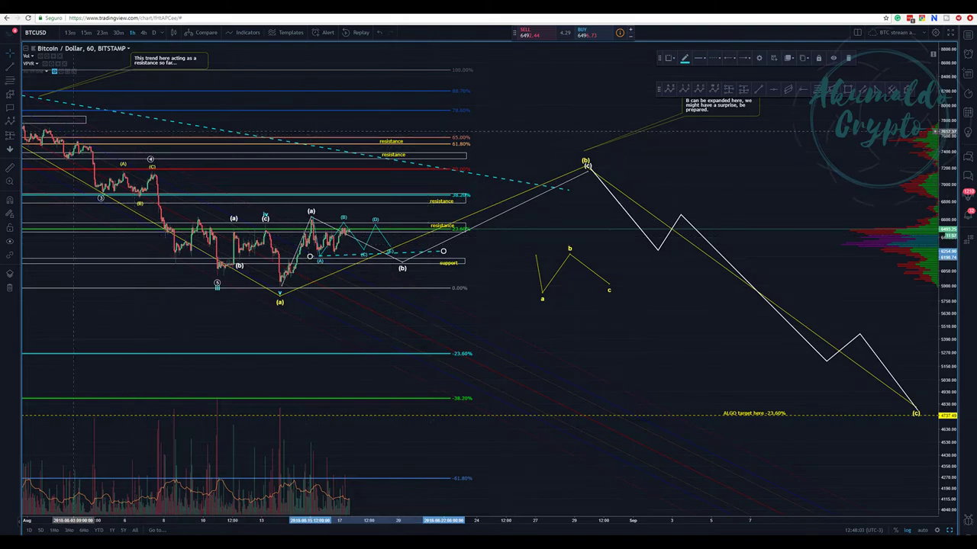
pyautogui.click(9, 67)
pyautogui.click(304, 217)
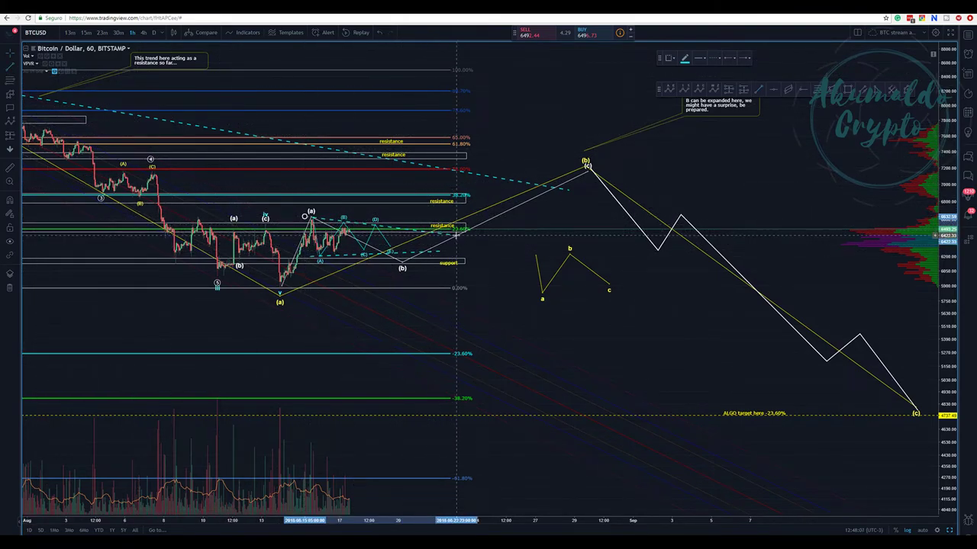
pyautogui.click(459, 235)
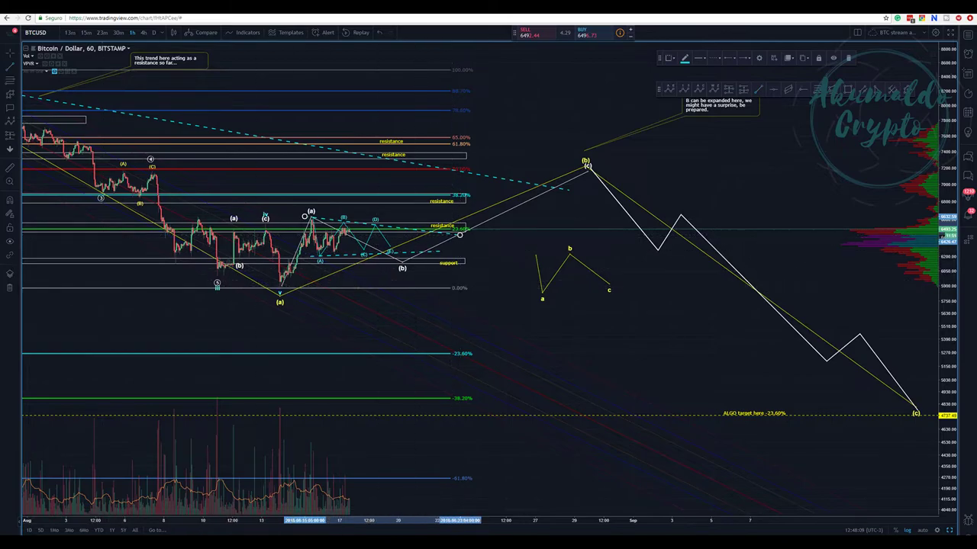
# - Compare the projection with the triangle variations in the e-book, and shift the cyan triangle's (C) point slightly later
pyautogui.hotkey('alt', 'Tab')
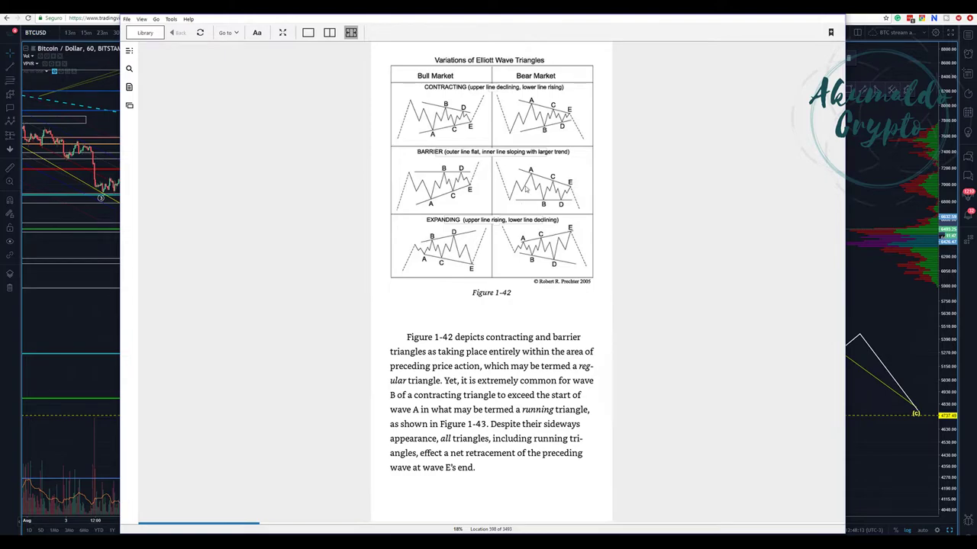
pyautogui.hotkey('alt', 'Tab')
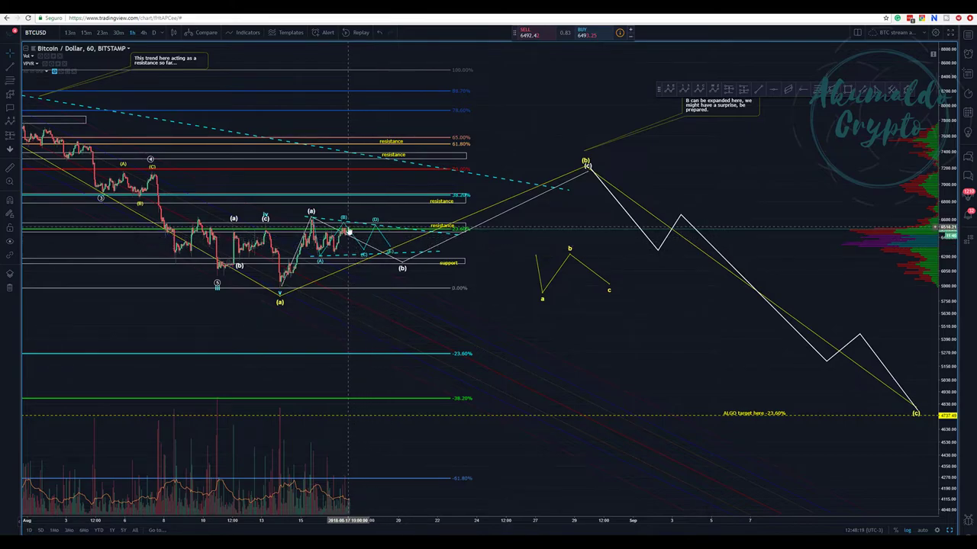
pyautogui.click(365, 254)
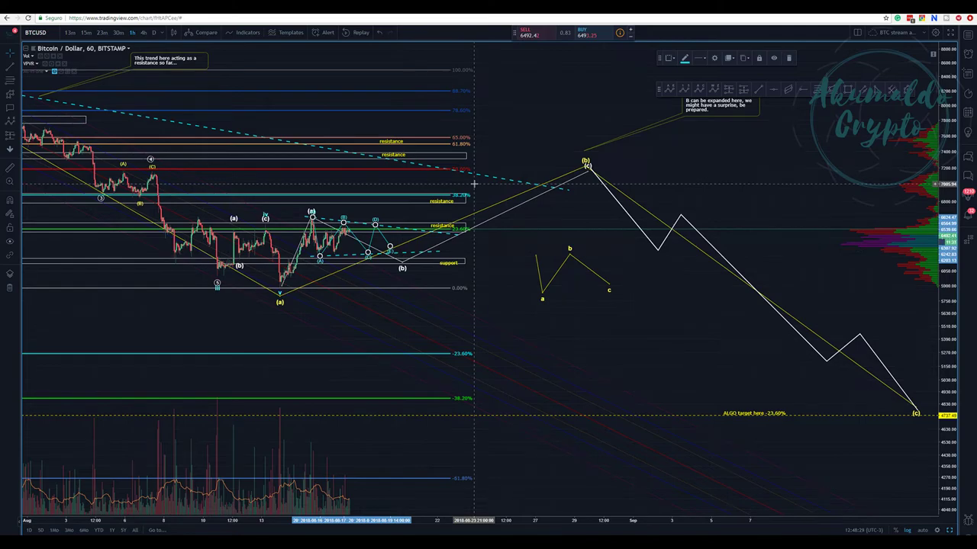
# - Delete the two dashed triangle boundary lines and move the cyan triangle into the empty area below the yellow abc correction
pyautogui.click(398, 229)
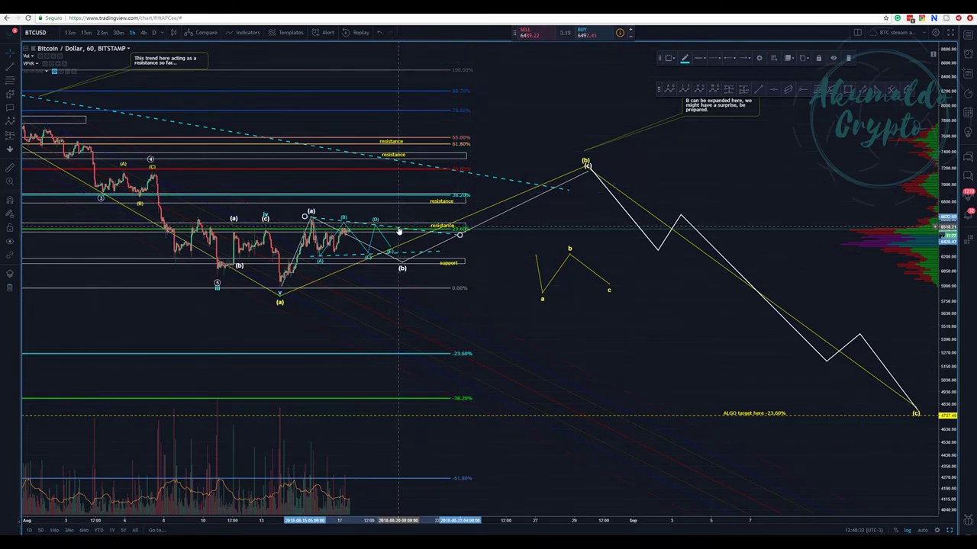
pyautogui.click(434, 257)
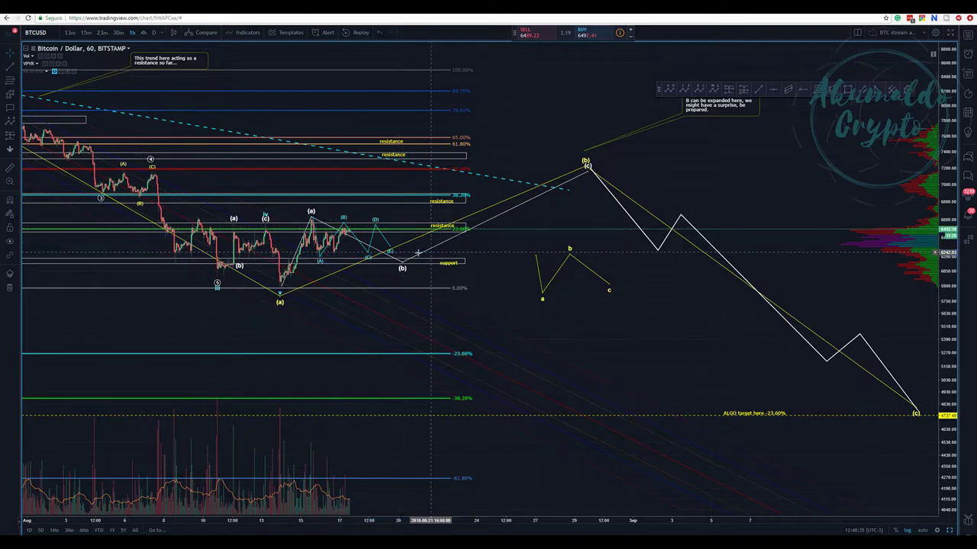
pyautogui.moveTo(357, 238); pyautogui.dragTo(614, 320)
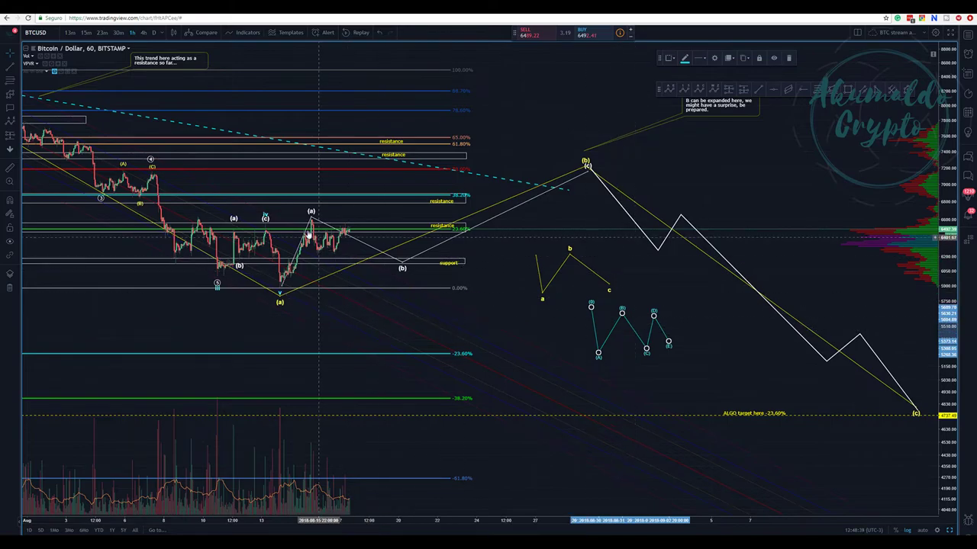
# - Move the yellow abc correction back onto the price from the white (a) high, and bring its c point together with the projected white (b)
pyautogui.moveTo(556, 278); pyautogui.dragTo(330, 240)
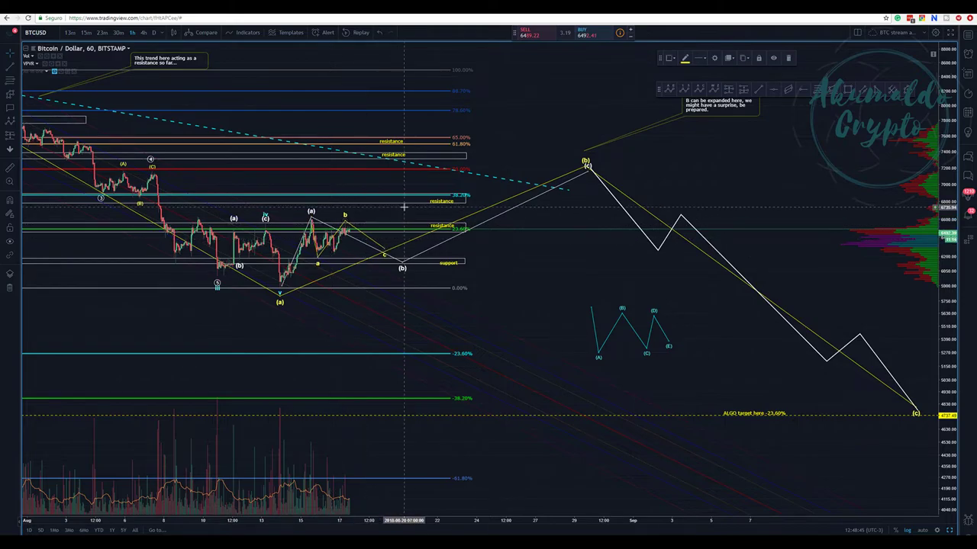
pyautogui.click(366, 229)
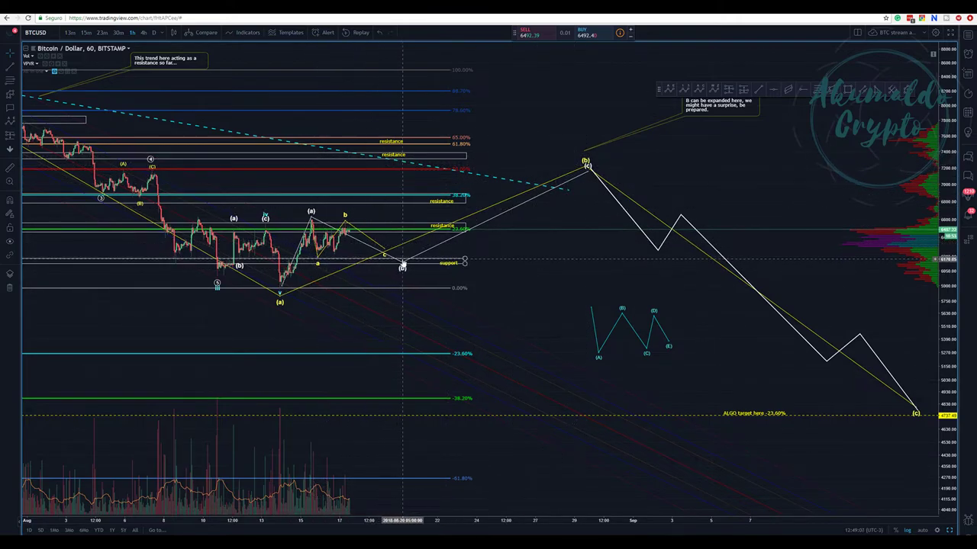
pyautogui.moveTo(385, 250); pyautogui.dragTo(399, 262)
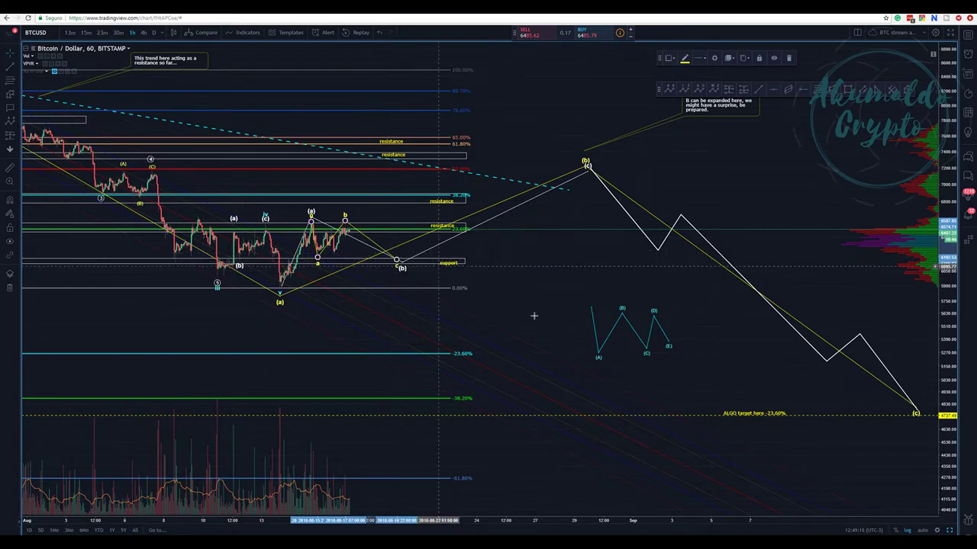
pyautogui.moveTo(614, 331)
pyautogui.mouseDown()
pyautogui.moveTo(336, 236)
pyautogui.moveTo(647, 296)
pyautogui.moveTo(620, 296)
pyautogui.mouseUp()
pyautogui.click(449, 237)
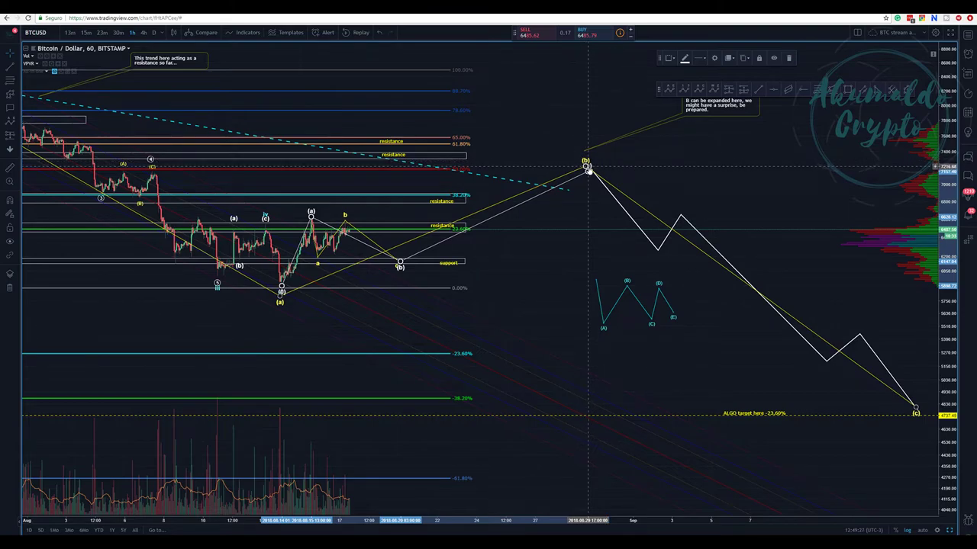
# - Move the cyan (A)(B)(C)(D)(E) triangle into the empty area beyond the projected decline to (c)
pyautogui.scroll(-2, 587, 169)
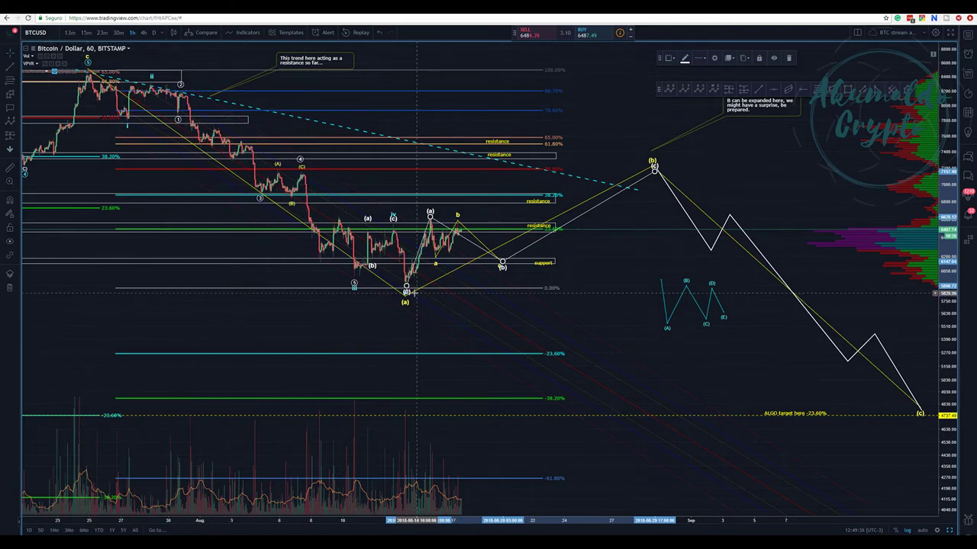
pyautogui.moveTo(407, 302); pyautogui.dragTo(251, 328)
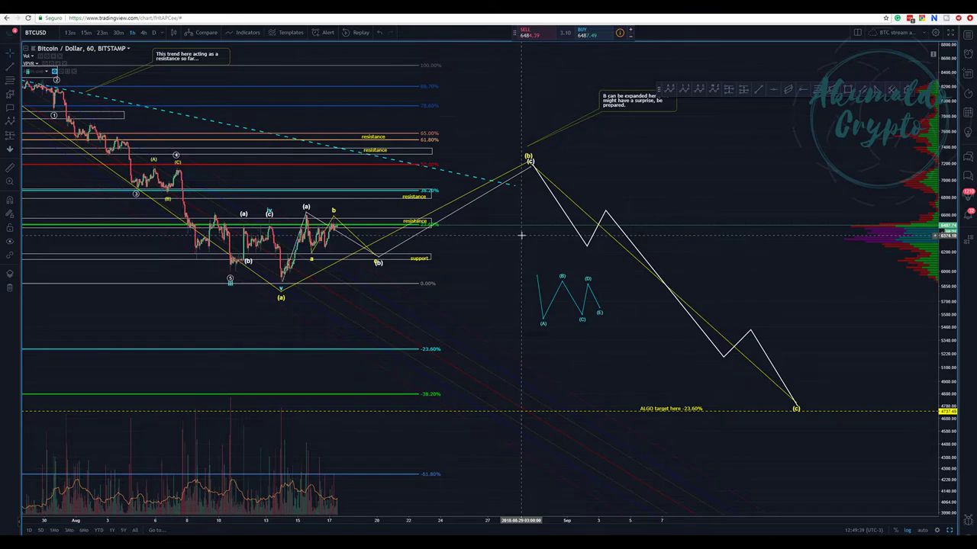
pyautogui.scroll(-4, 695, 168)
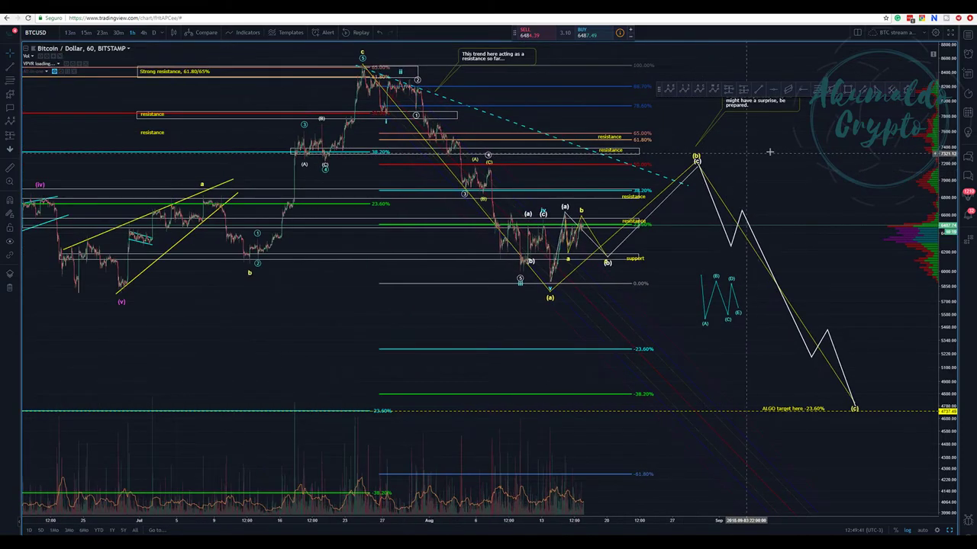
pyautogui.click(884, 149)
pyautogui.moveTo(884, 148); pyautogui.dragTo(763, 151)
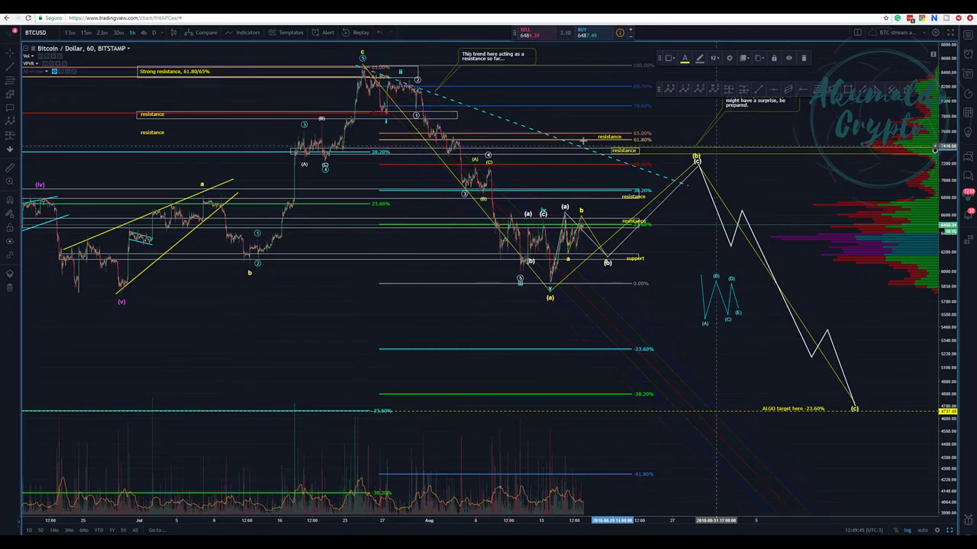
pyautogui.moveTo(613, 138)
pyautogui.mouseDown()
pyautogui.moveTo(625, 135)
pyautogui.moveTo(565, 175)
pyautogui.mouseUp()
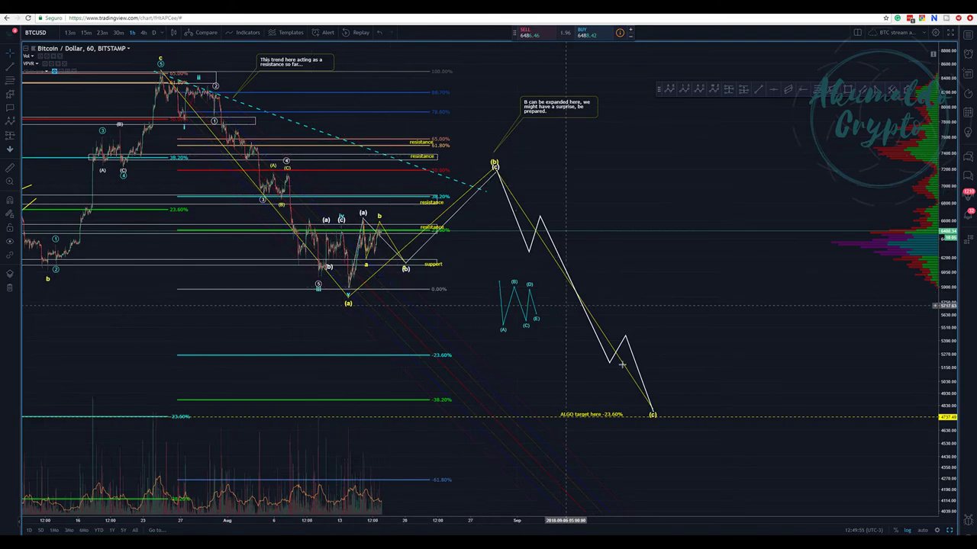
pyautogui.moveTo(511, 302)
pyautogui.mouseDown()
pyautogui.moveTo(380, 229)
pyautogui.moveTo(590, 288)
pyautogui.moveTo(669, 249)
pyautogui.moveTo(672, 260)
pyautogui.mouseUp()
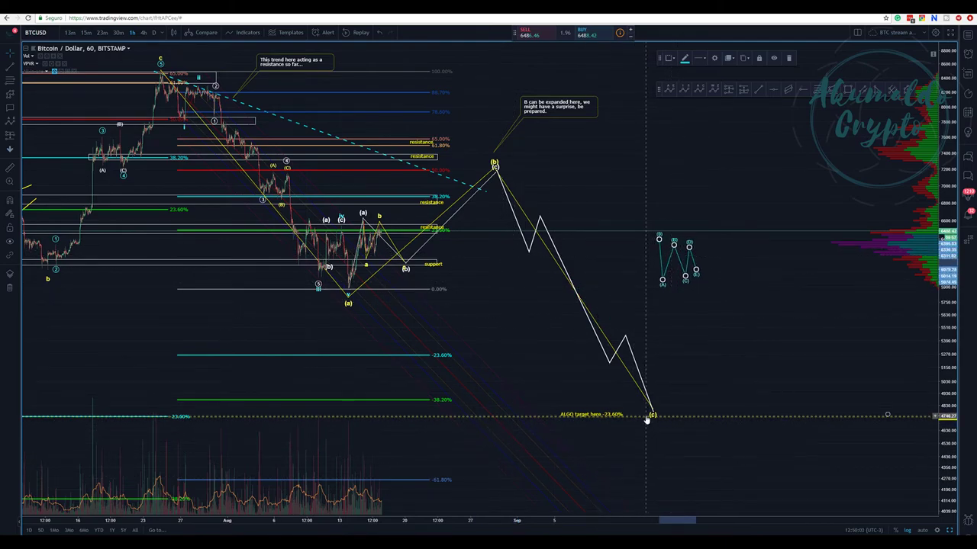
# - Review the wider hourly projection toward the ALGO target and compare it with the a-b-c projection on the daily chart
pyautogui.scroll(-3, 646, 419)
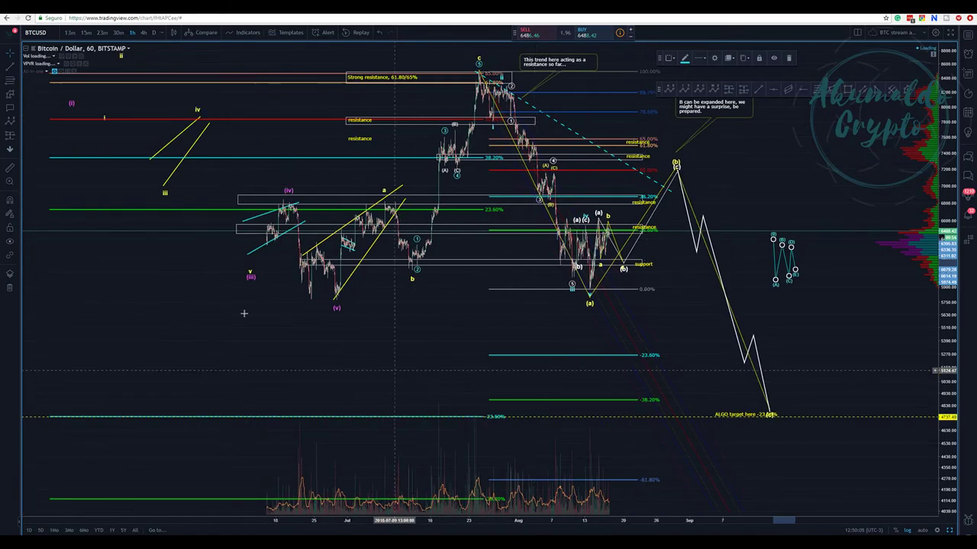
pyautogui.scroll(3, 676, 348)
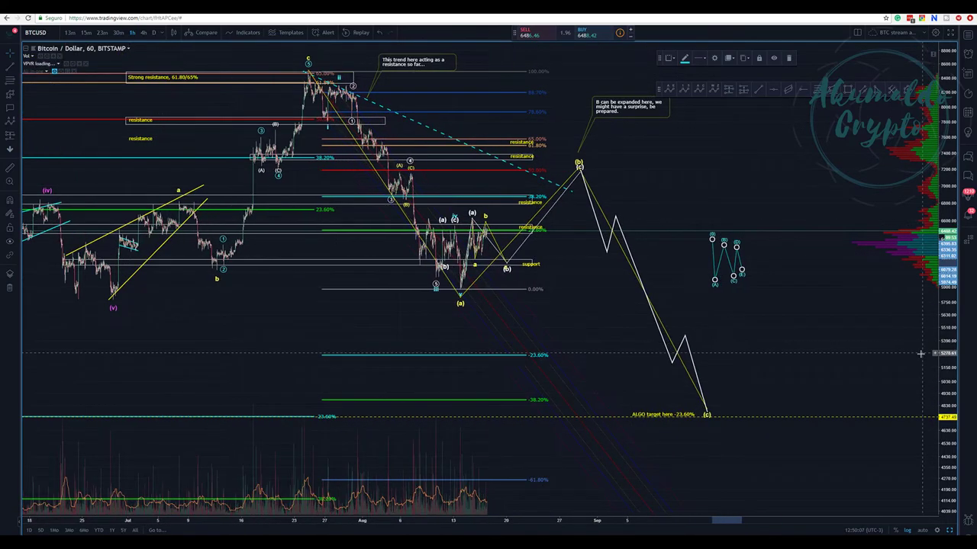
pyautogui.hotkey('ctrl', 'Tab')
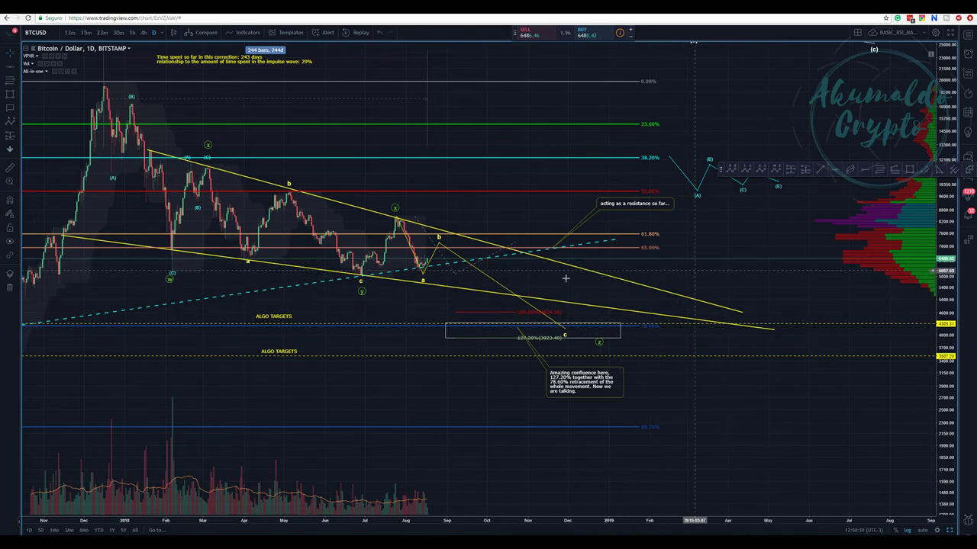
pyautogui.hotkey('ctrl', 'Tab')
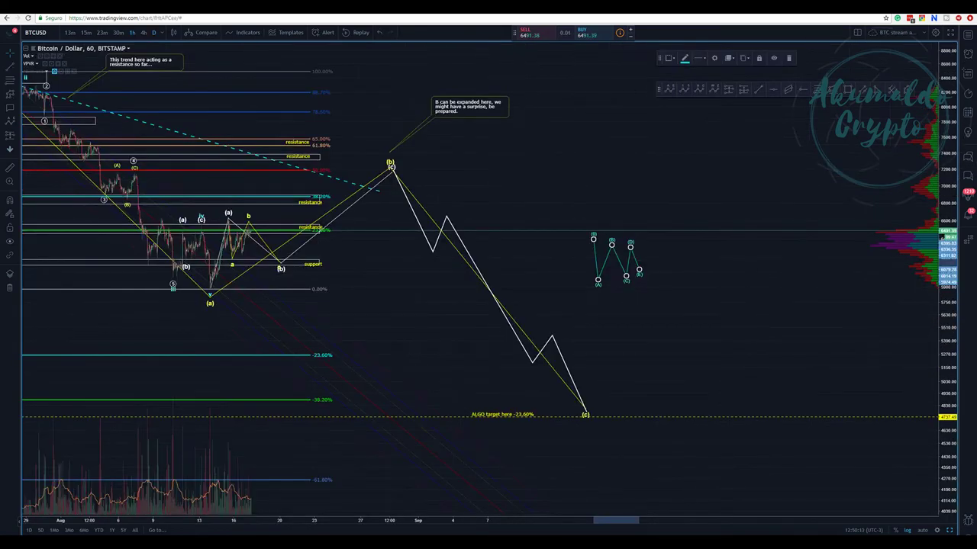